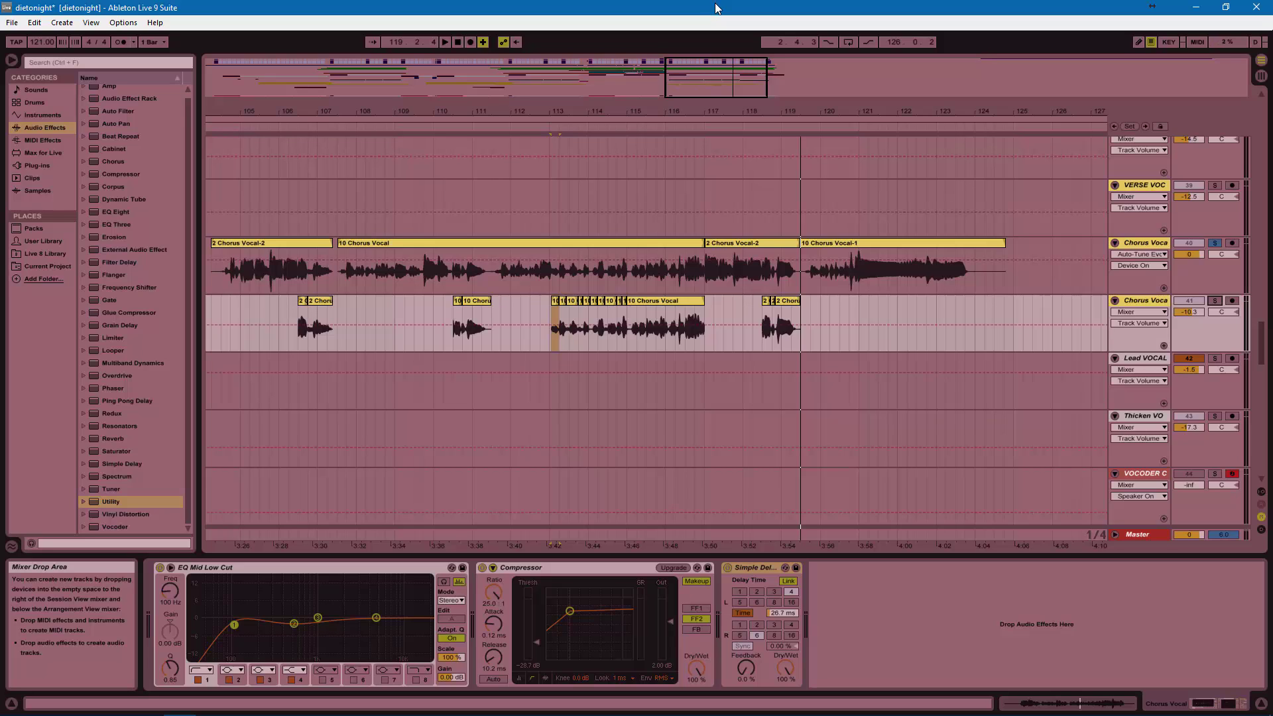
- Duplicate the Chorus Vocal track with Ctrl+D
left_click_drag(699, 110, 752, 110)
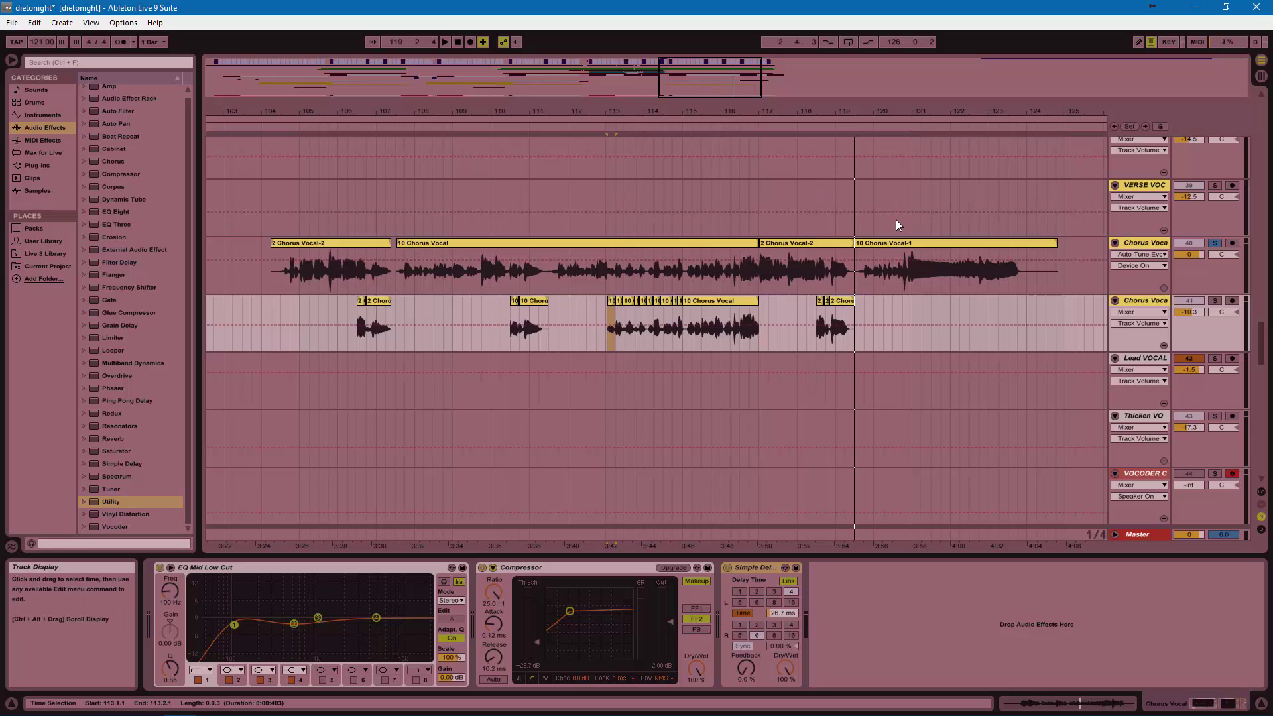
left_click(1144, 243)
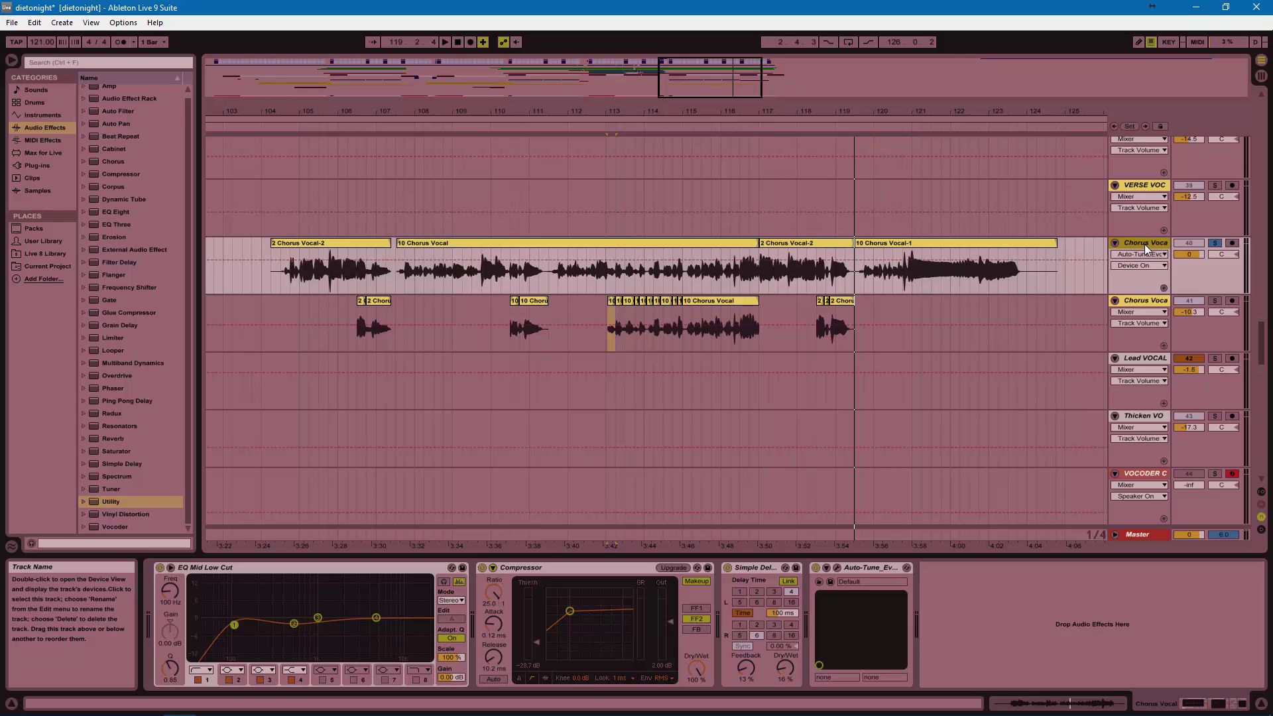
key("ctrl+d")
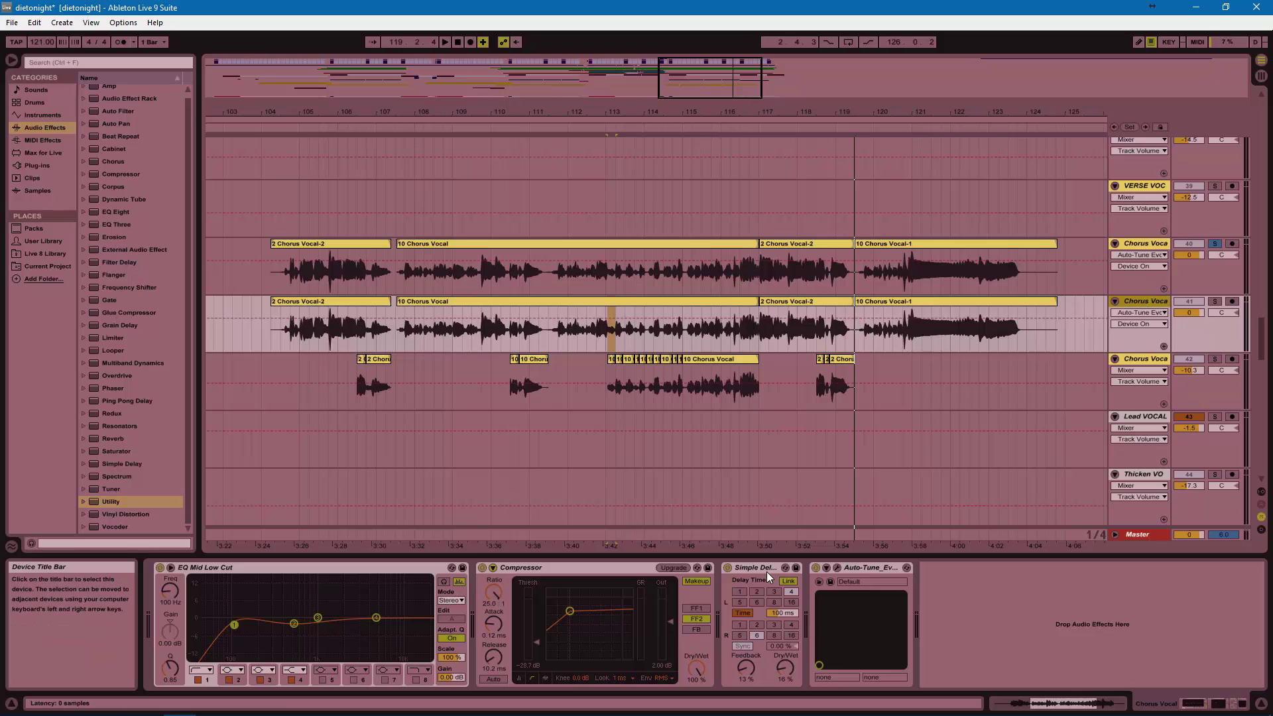
- Delete the Auto-Tune effect from the duplicated Chorus Vocal track
left_click(869, 567)
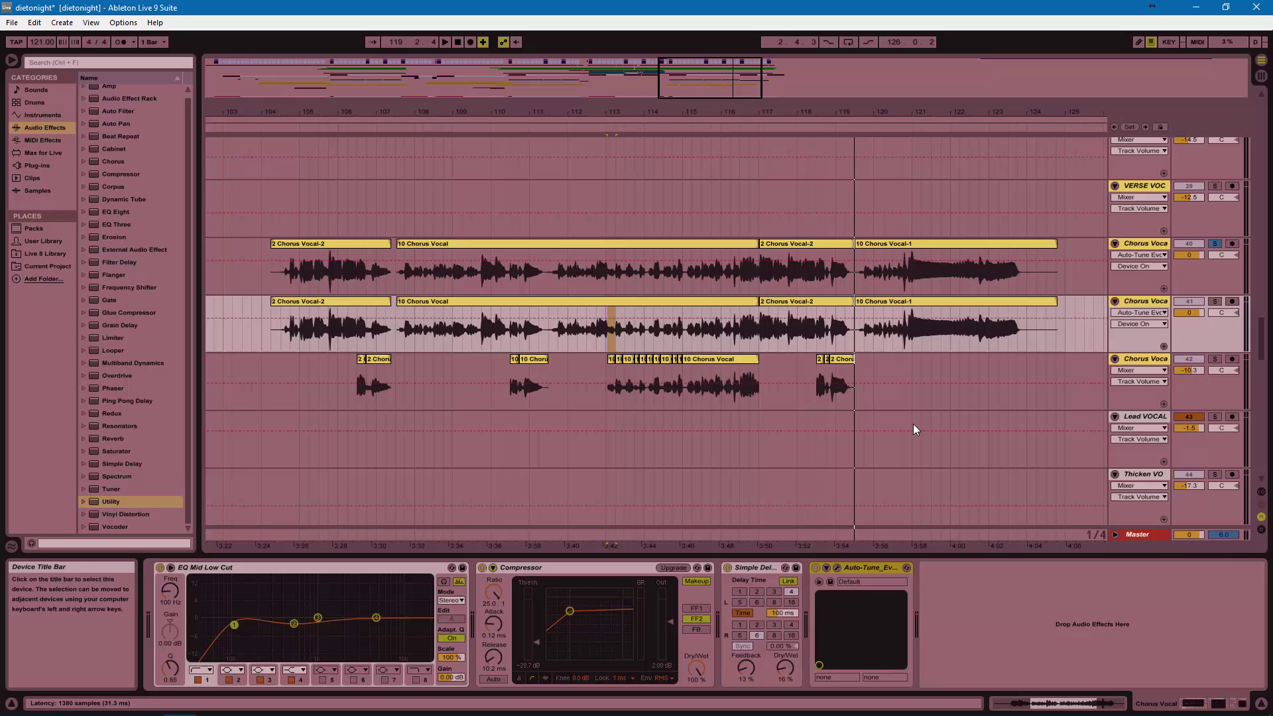
key("Delete")
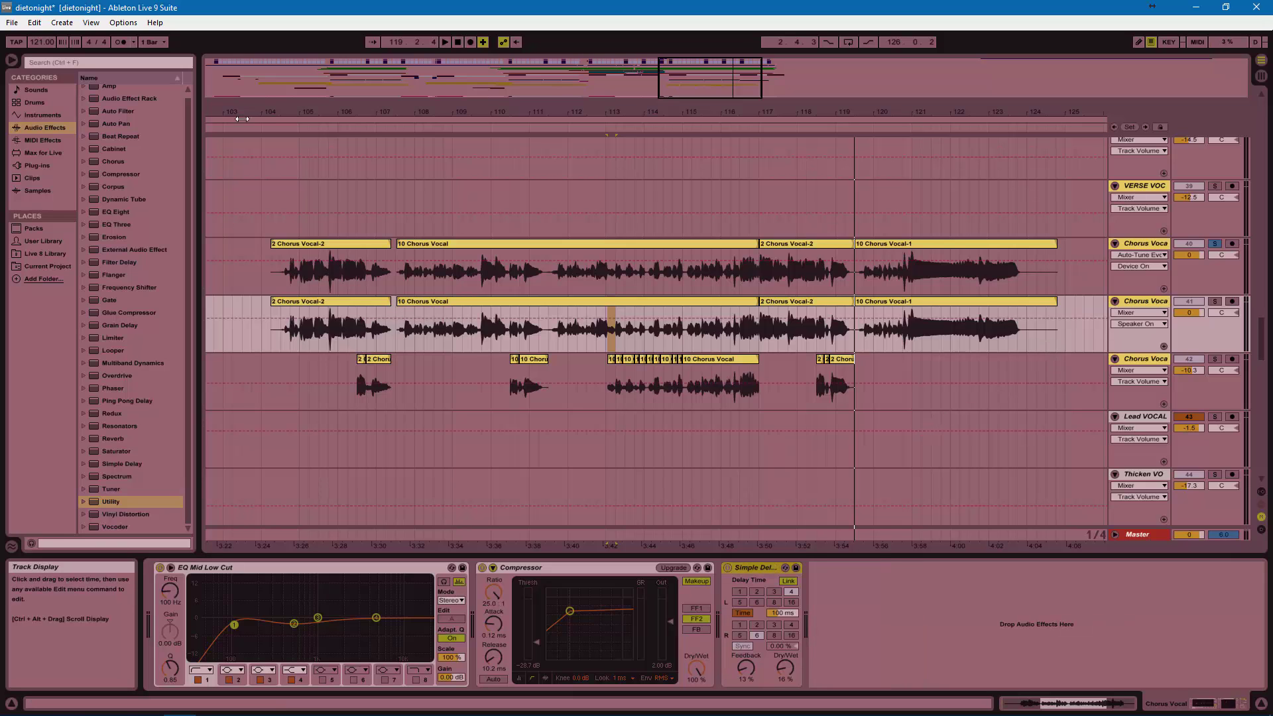
key("plus")
key("plus")
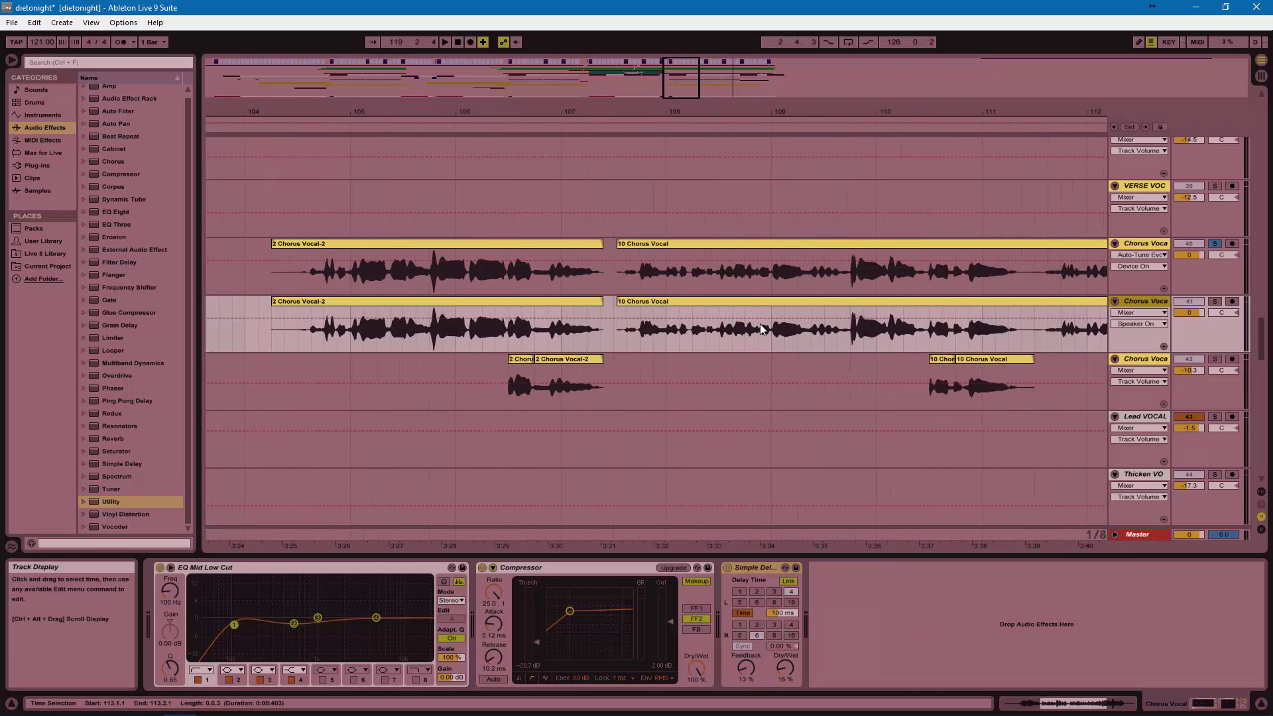
left_click(314, 284)
key("space")
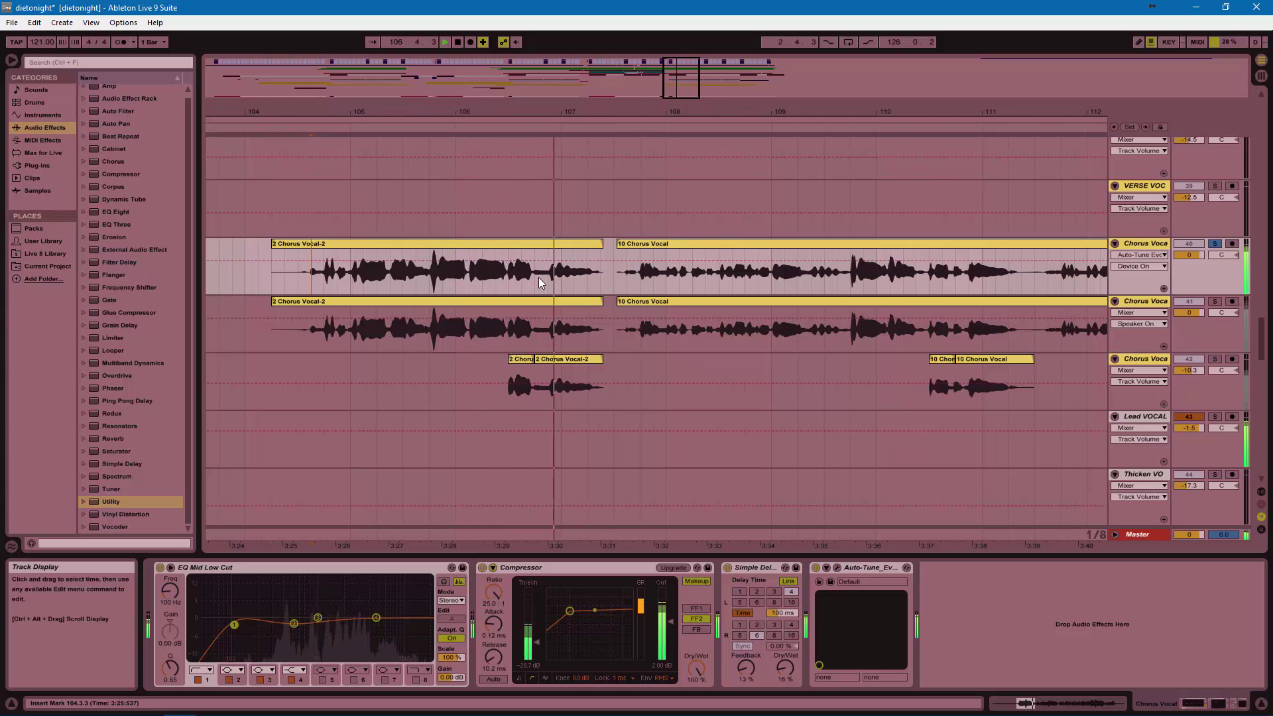
key("space")
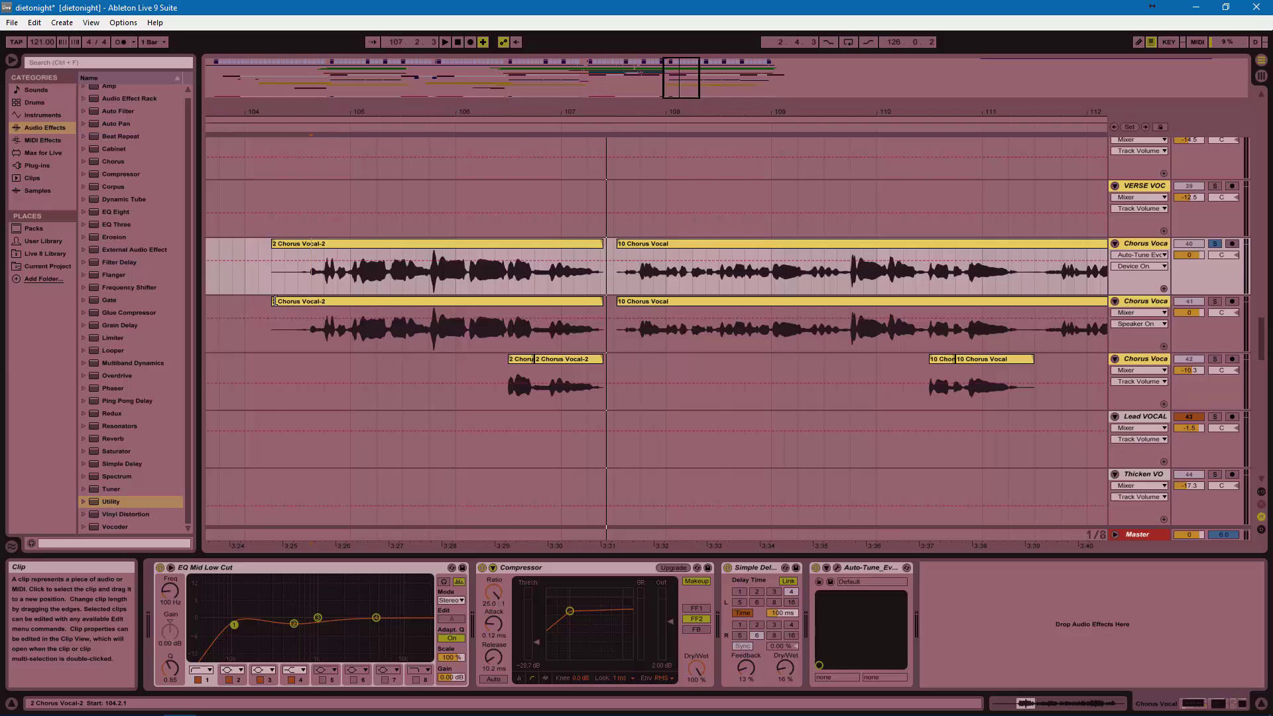
- Trim the duplicate clip to start at 106.3.1, then solo and audition the track
left_click_drag(274, 301, 511, 248)
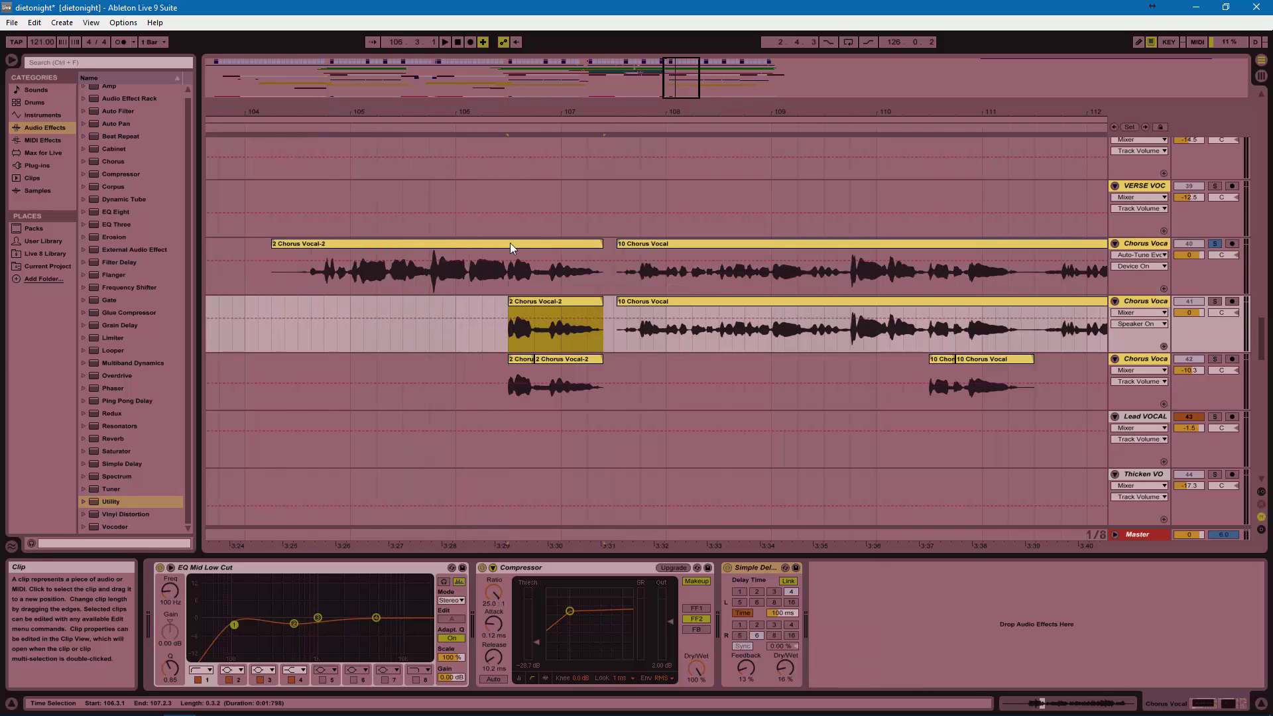
left_click_drag(511, 113, 456, 163)
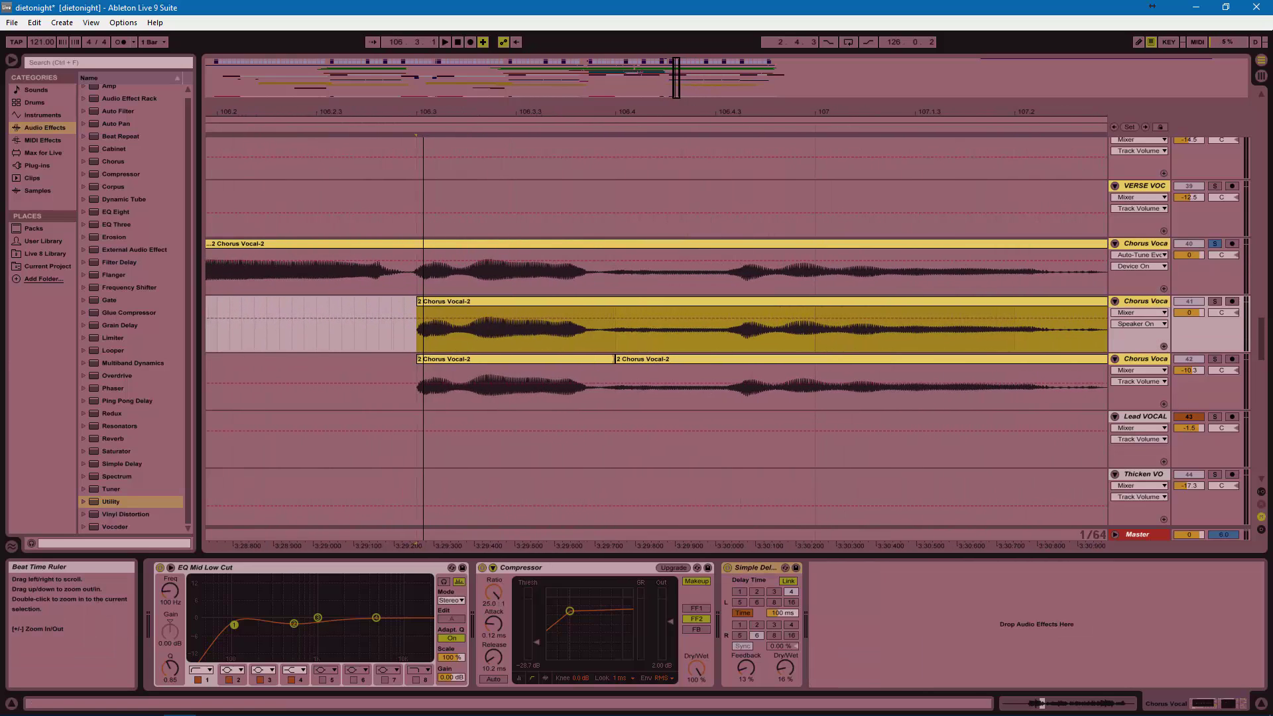
double_click(523, 302)
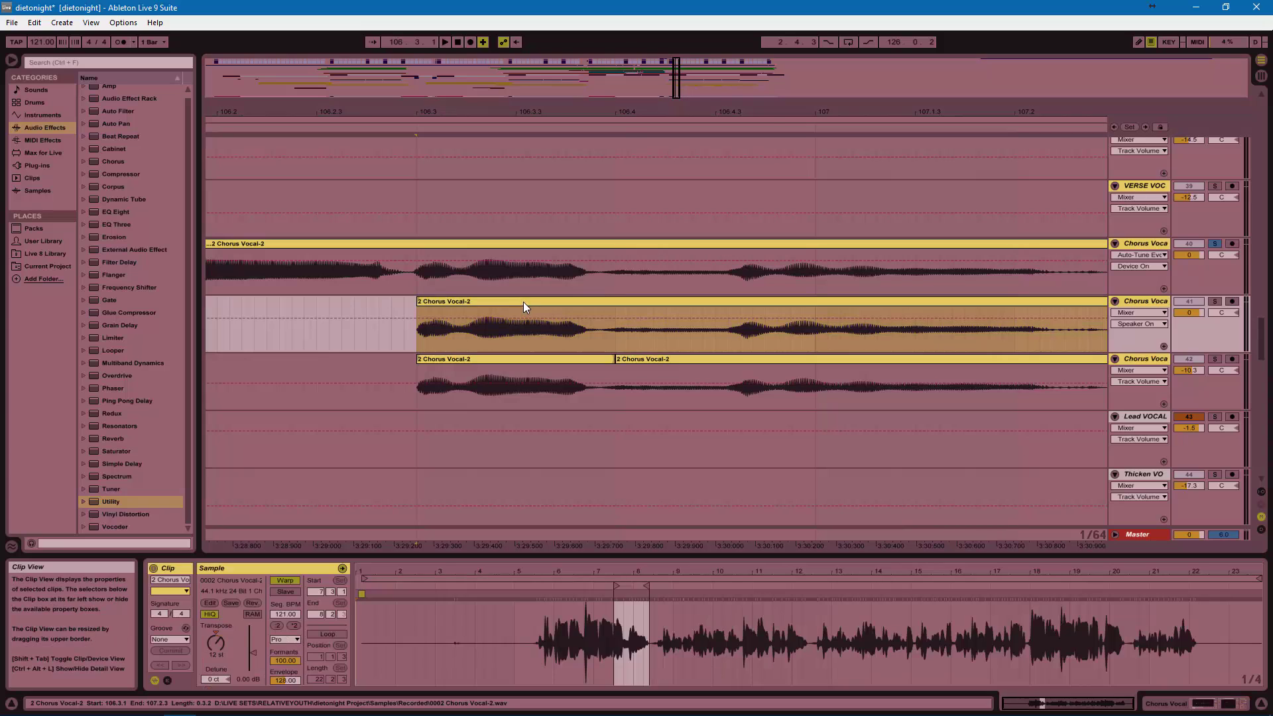
left_click_drag(770, 113, 769, 89)
left_click(594, 335)
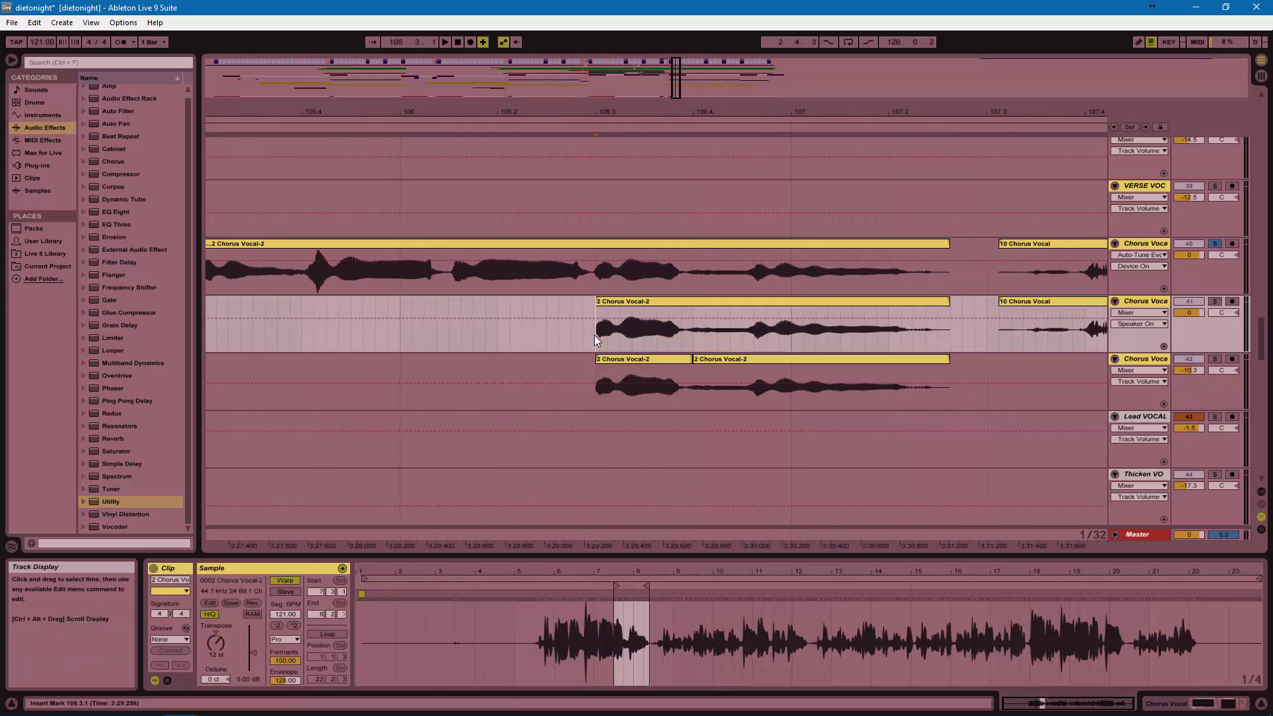
left_click(1216, 302)
key("space")
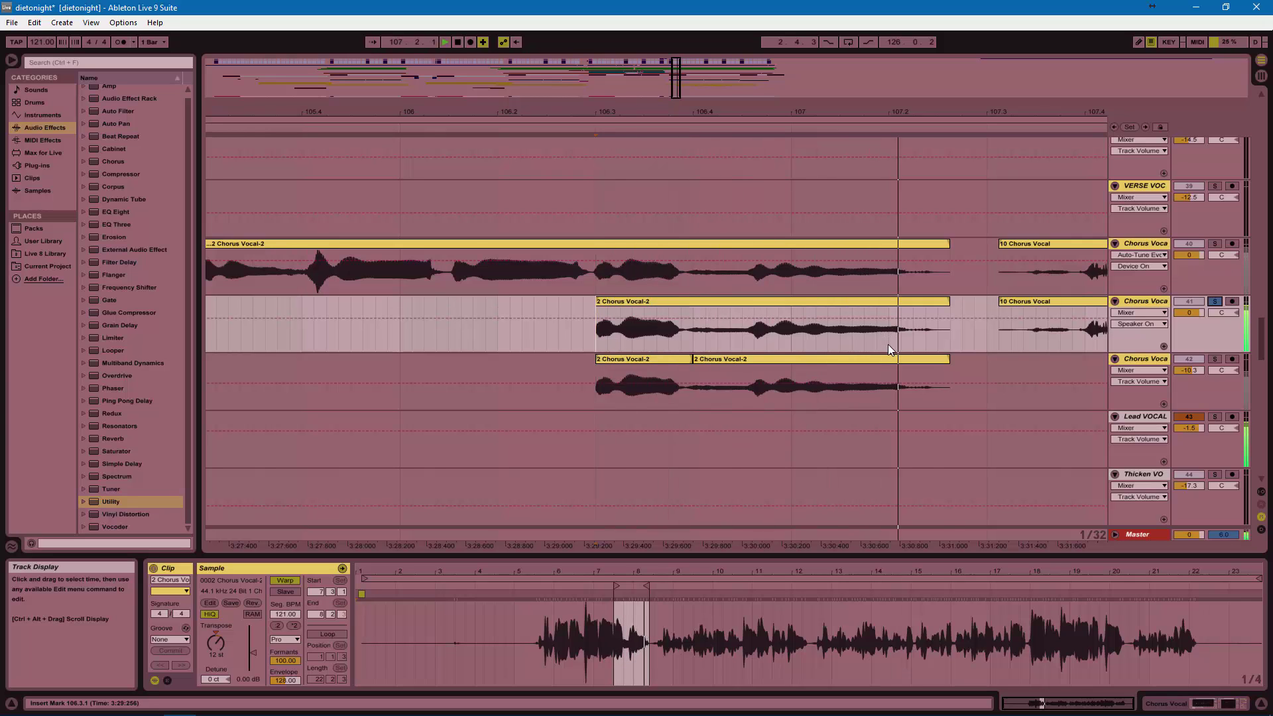
key("space")
- Split off the first note (106.3.1–106.3.4) as its own clip
left_click(865, 301)
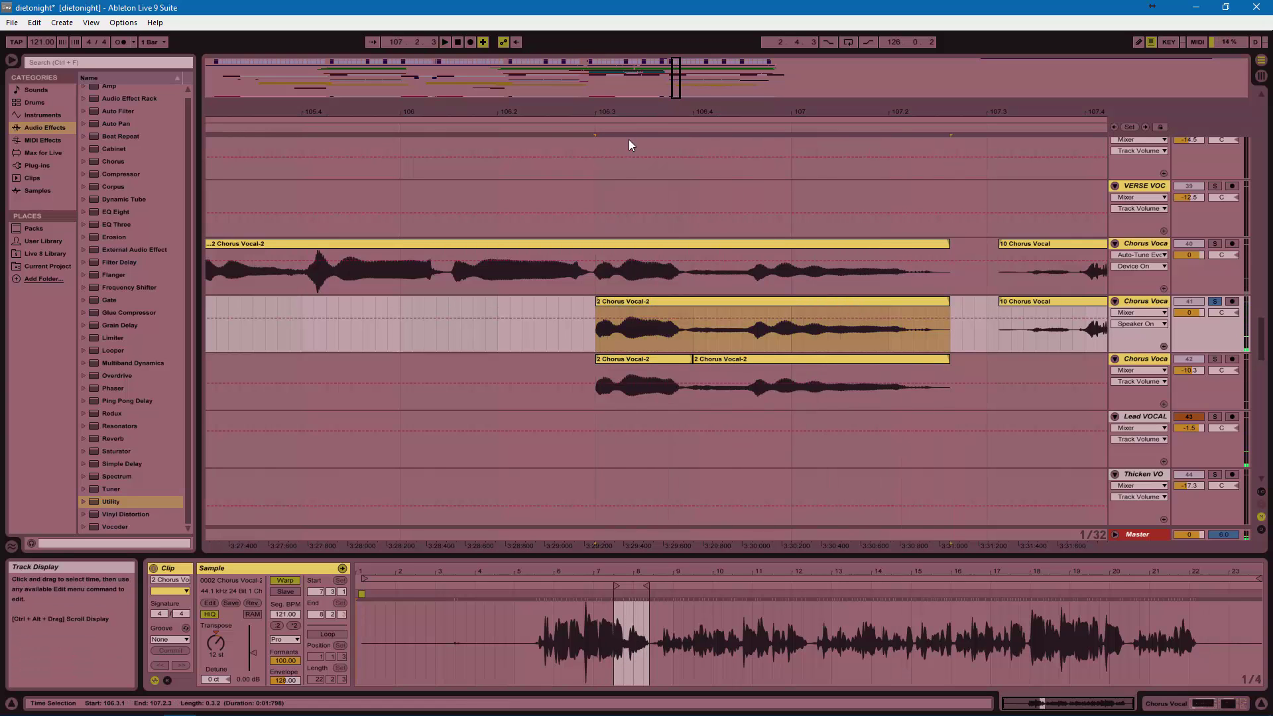
left_click_drag(648, 114, 639, 136)
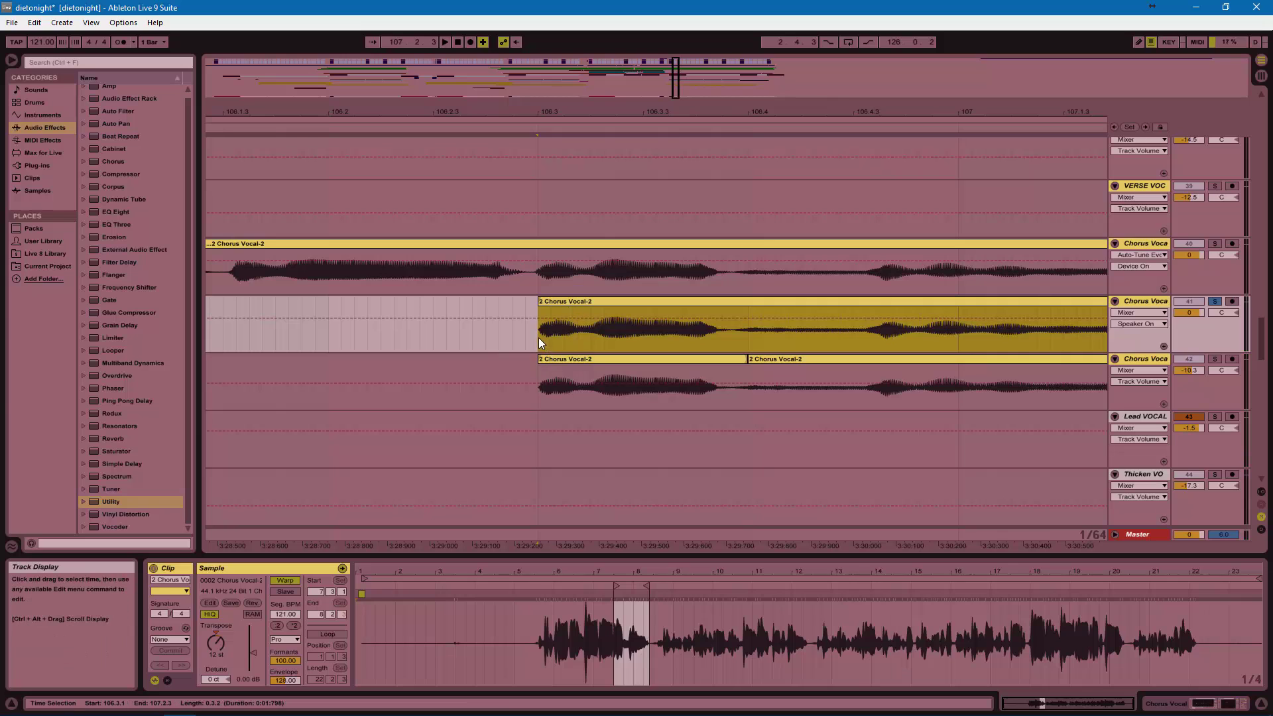
left_click_drag(539, 337, 718, 337)
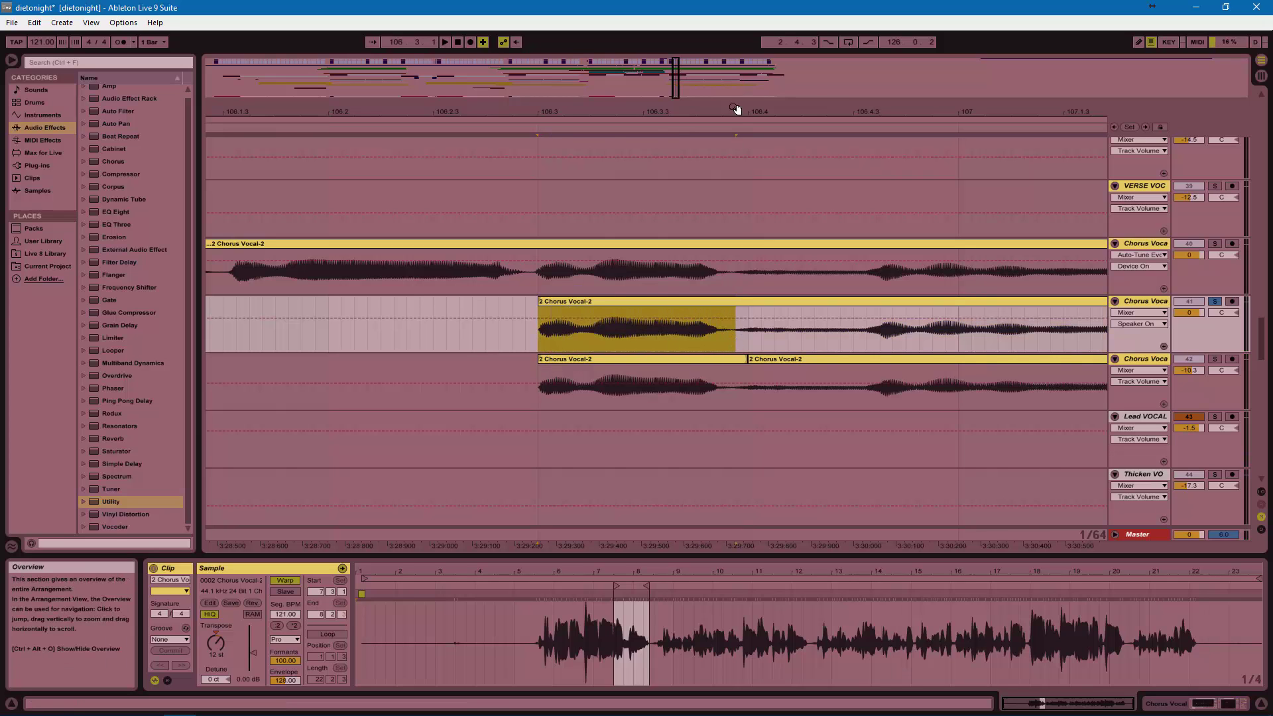
left_click_drag(739, 108, 733, 129)
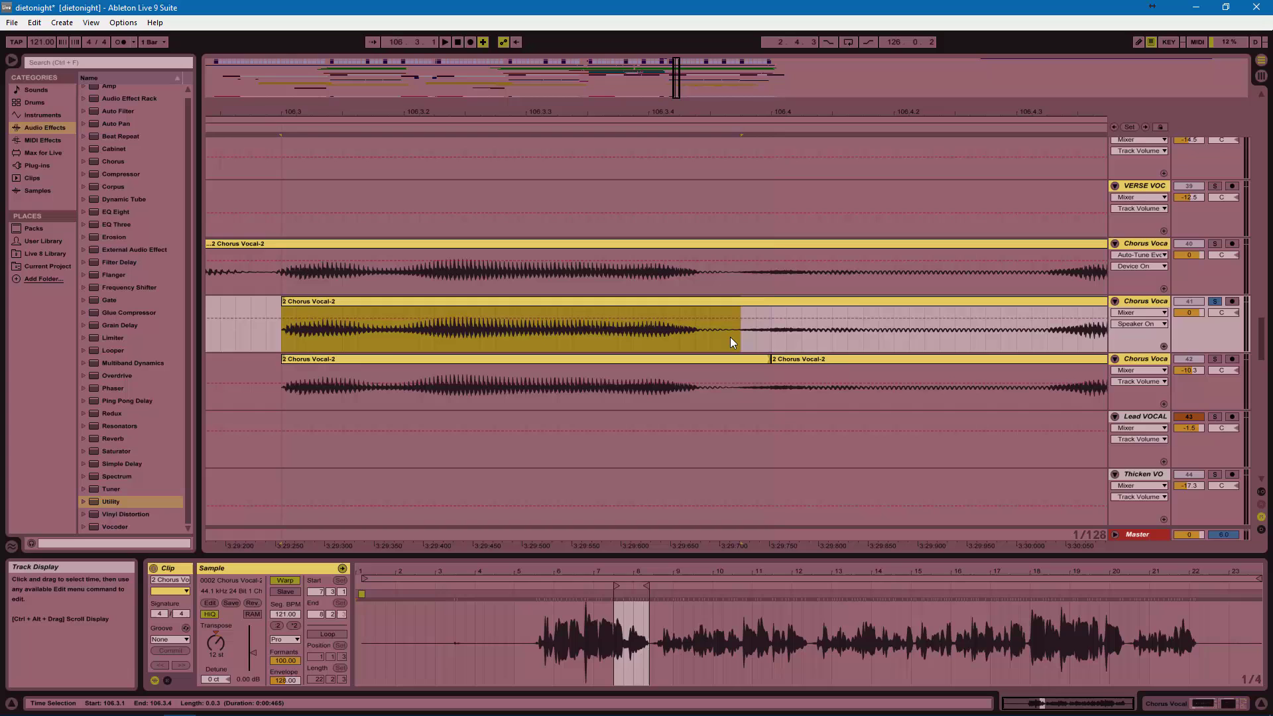
key("ctrl+e")
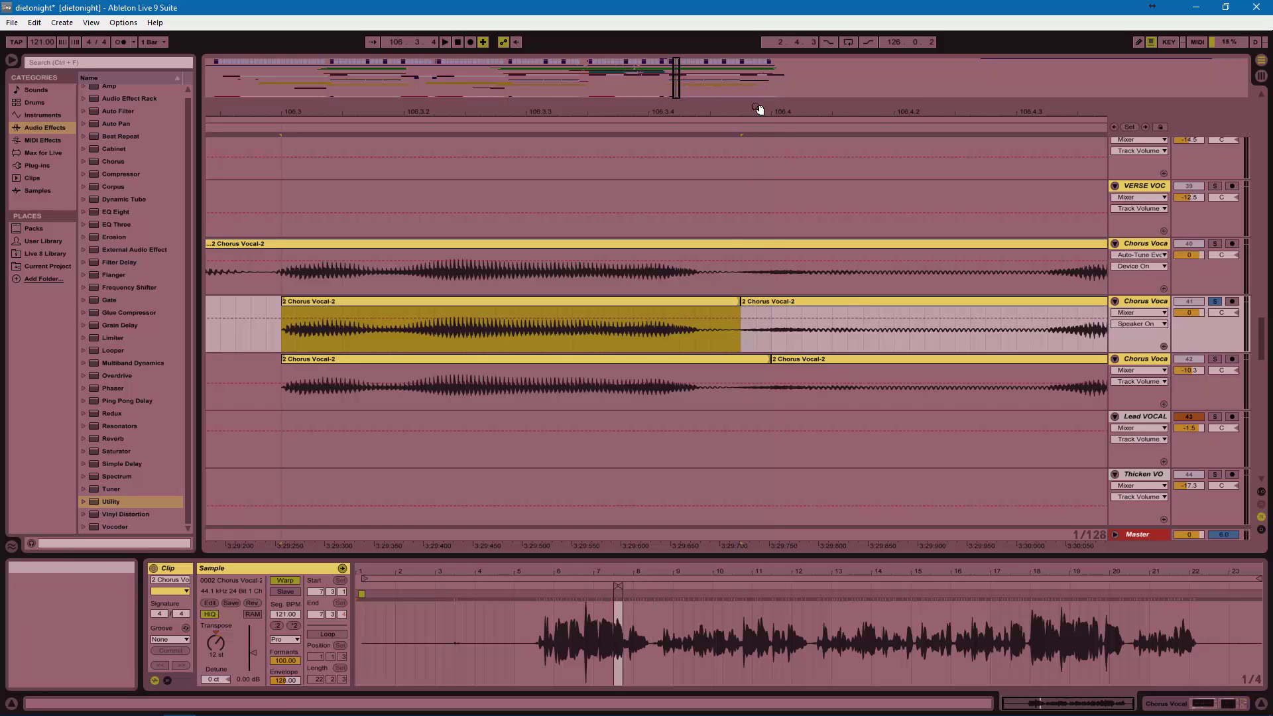
left_click_drag(759, 108, 756, 79)
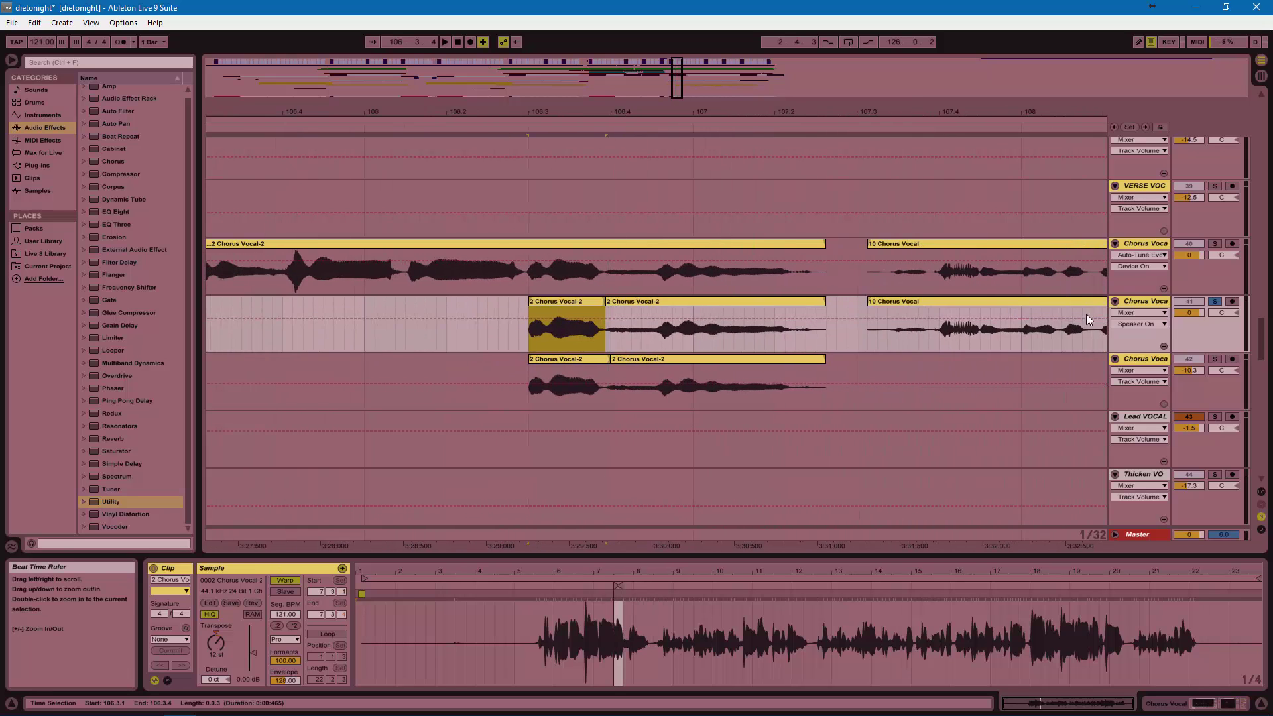
- Set the harmony's Simple Delay feedback to 0% and shorten its delay time
double_click(1144, 304)
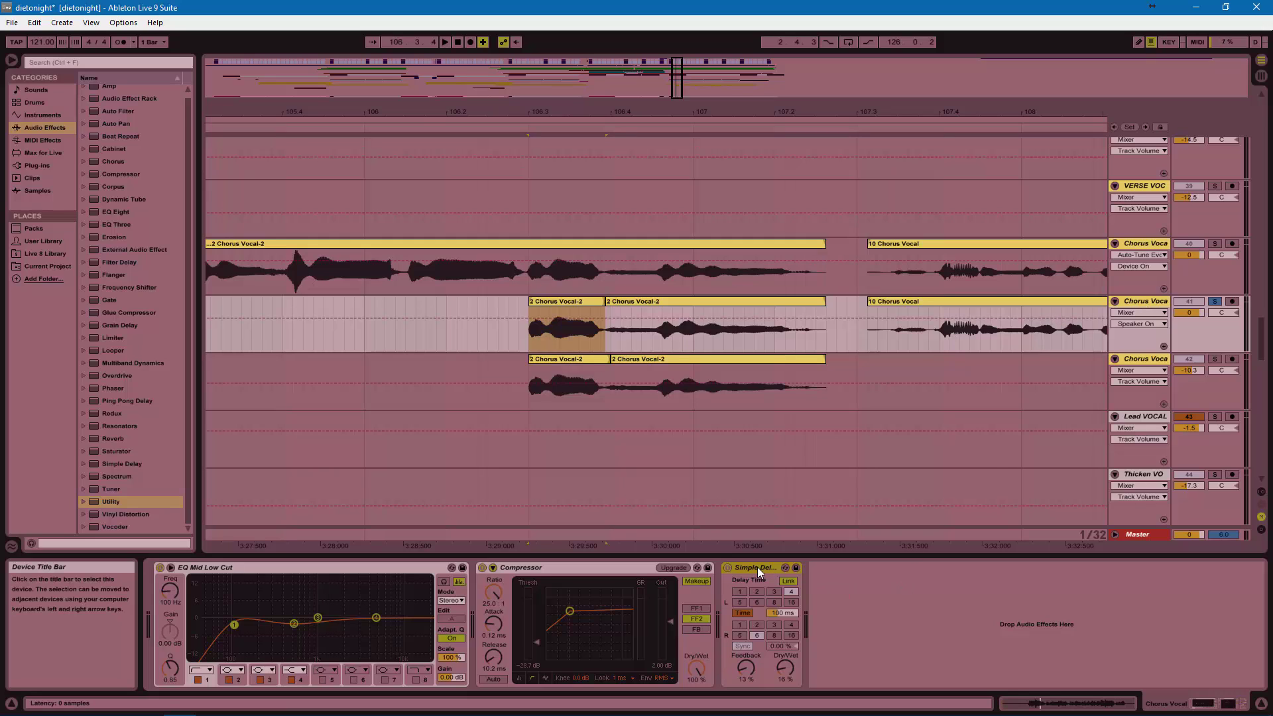
left_click(1139, 244)
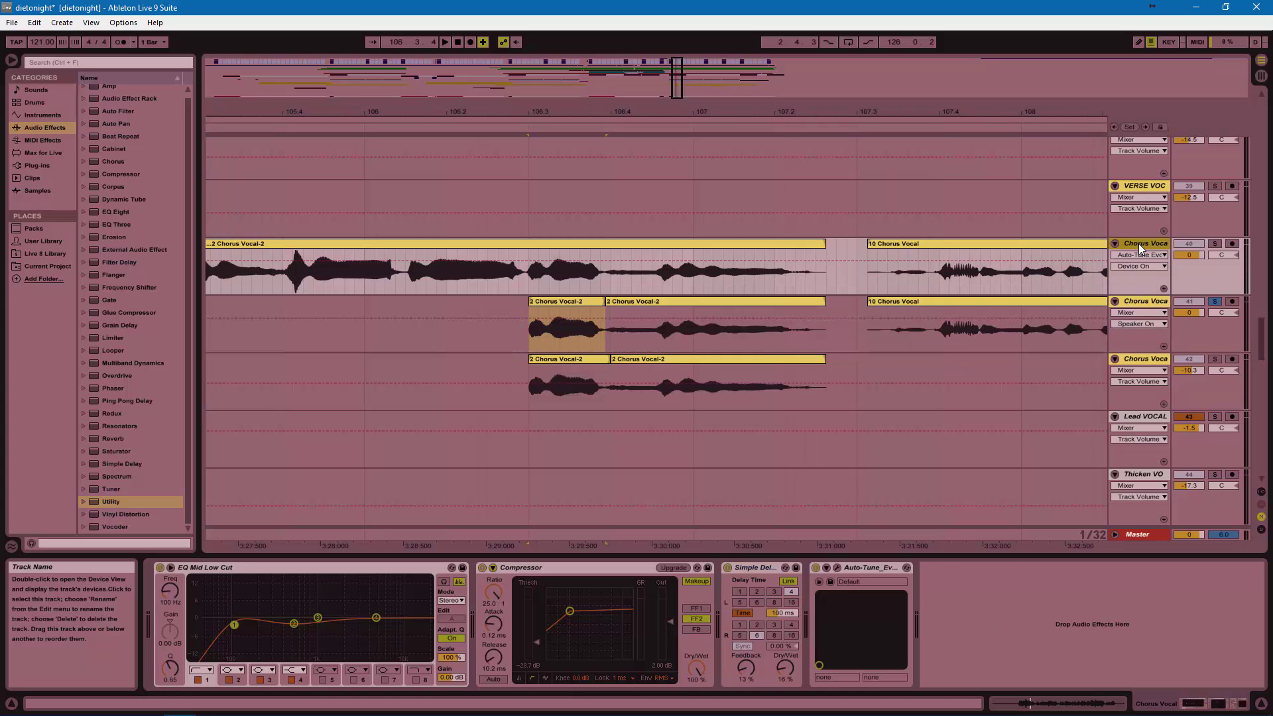
left_click(1138, 298)
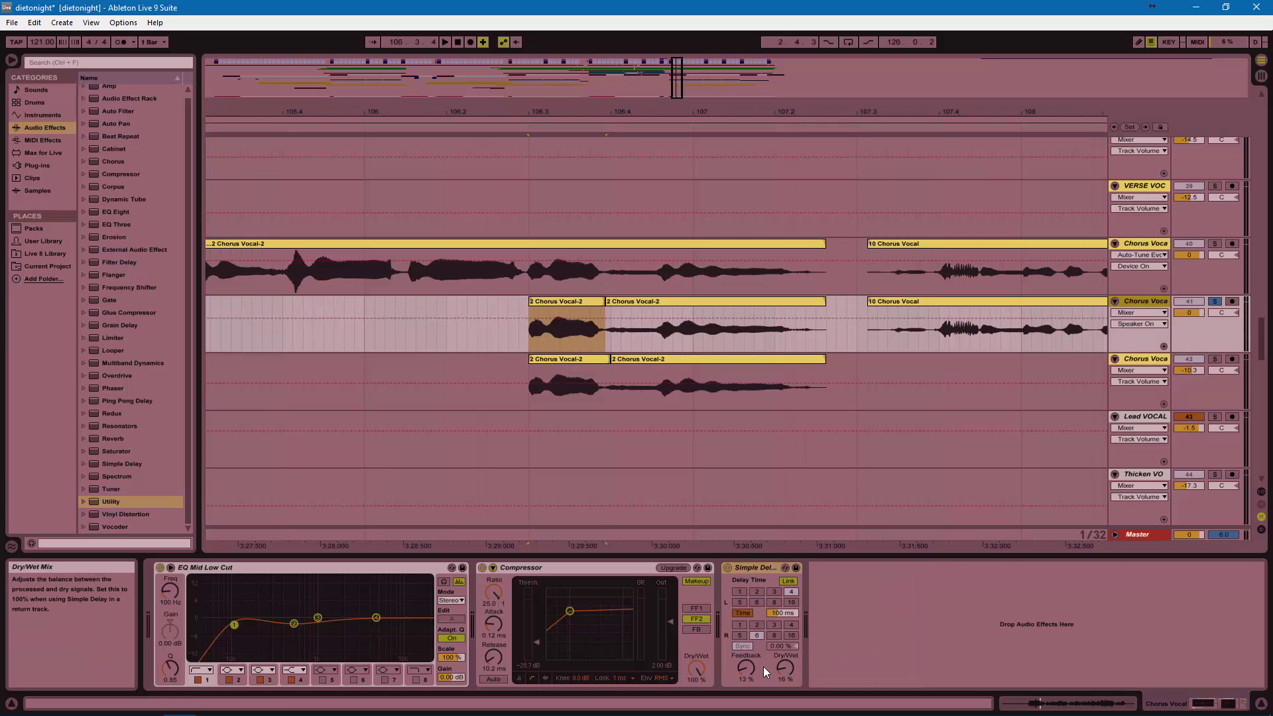
left_click_drag(746, 666, 746, 693)
left_click(787, 671)
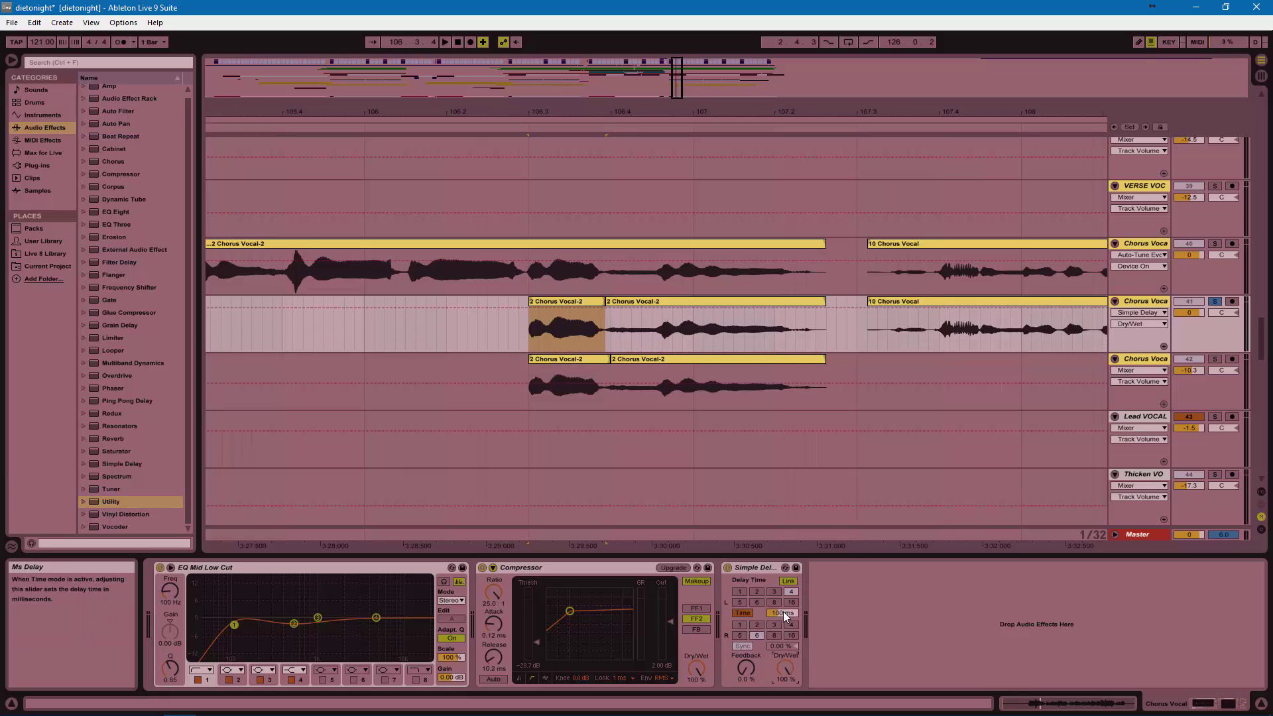
left_click_drag(783, 611, 782, 623)
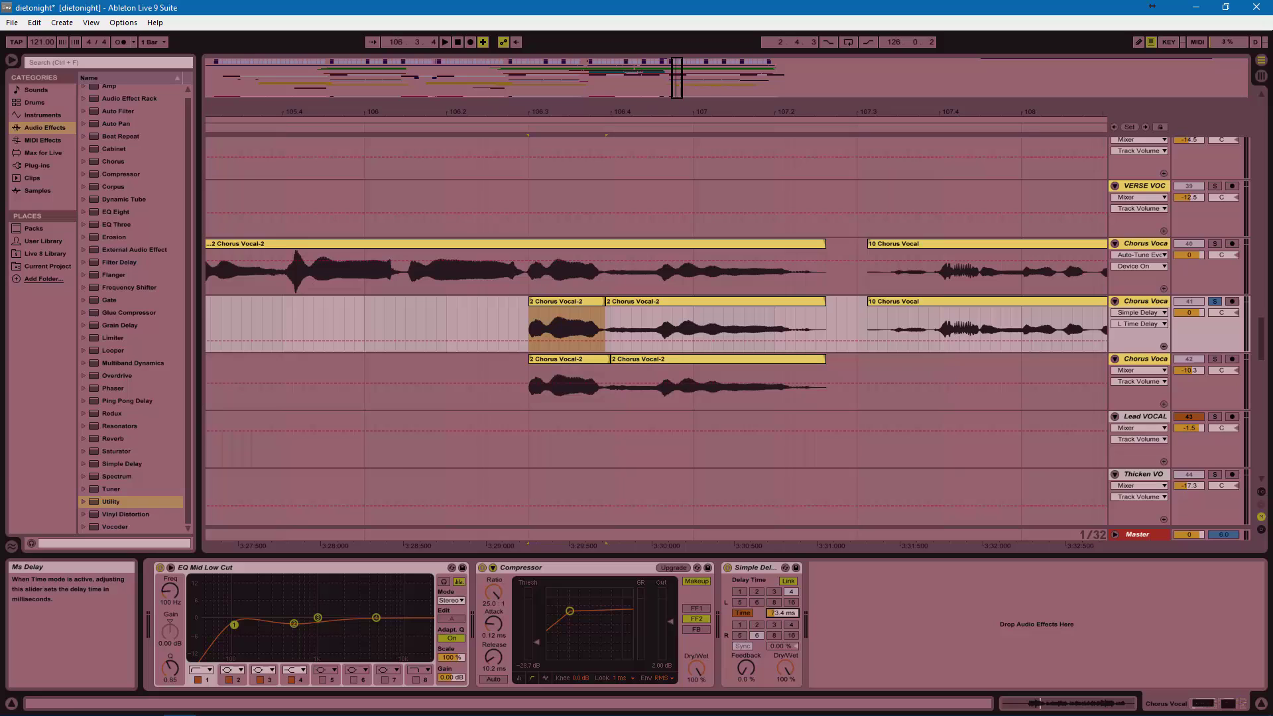
- Solo the original chorus too and, while playing, lengthen the delay to 87.4 ms
left_click(1215, 244)
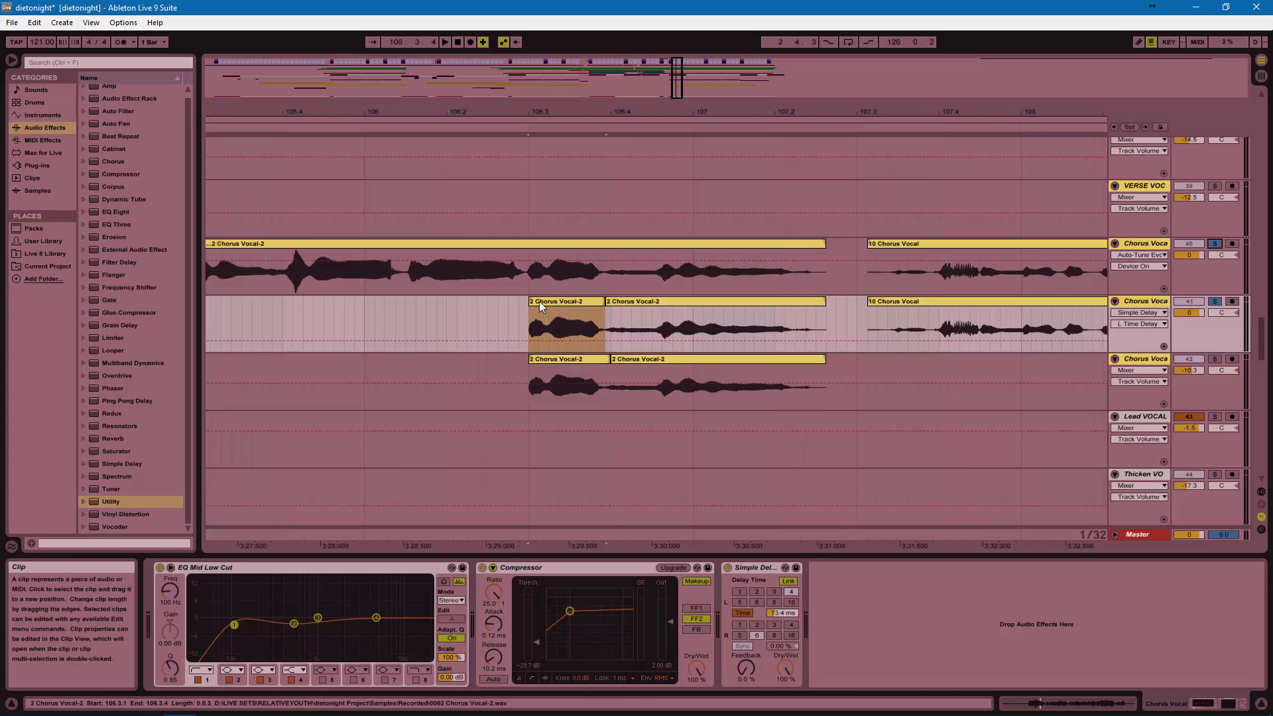
key("space")
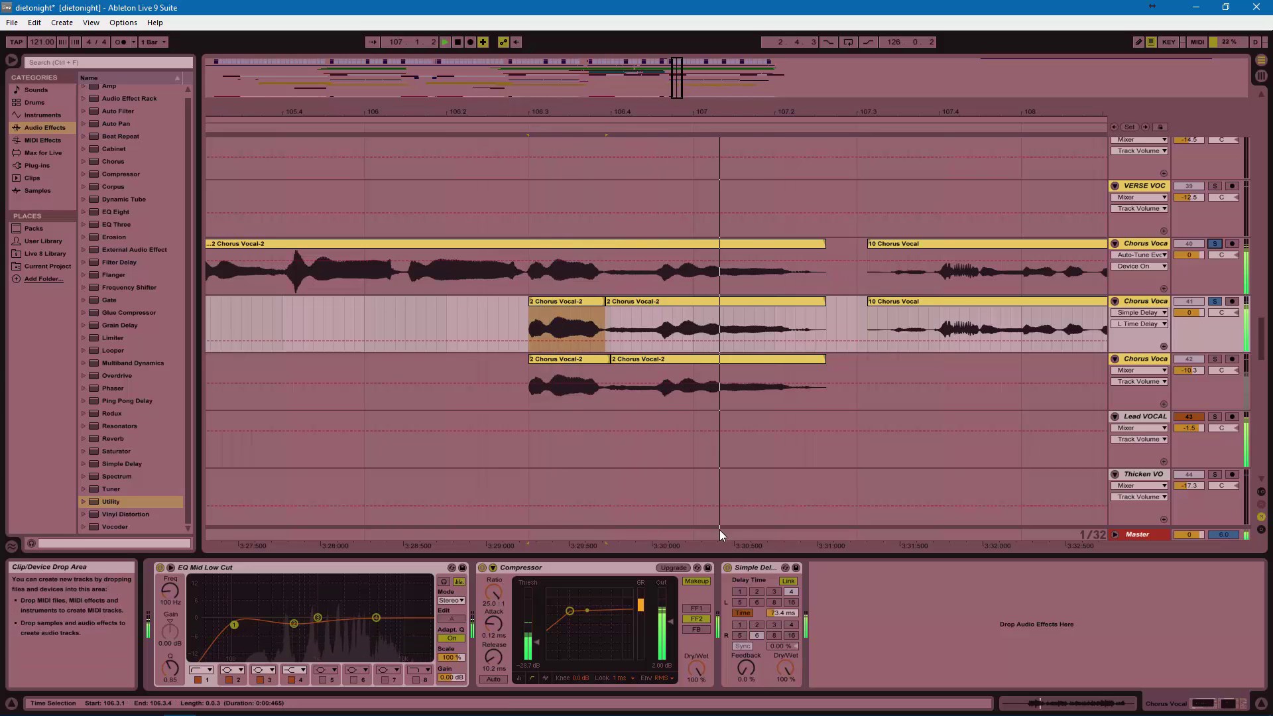
key("space")
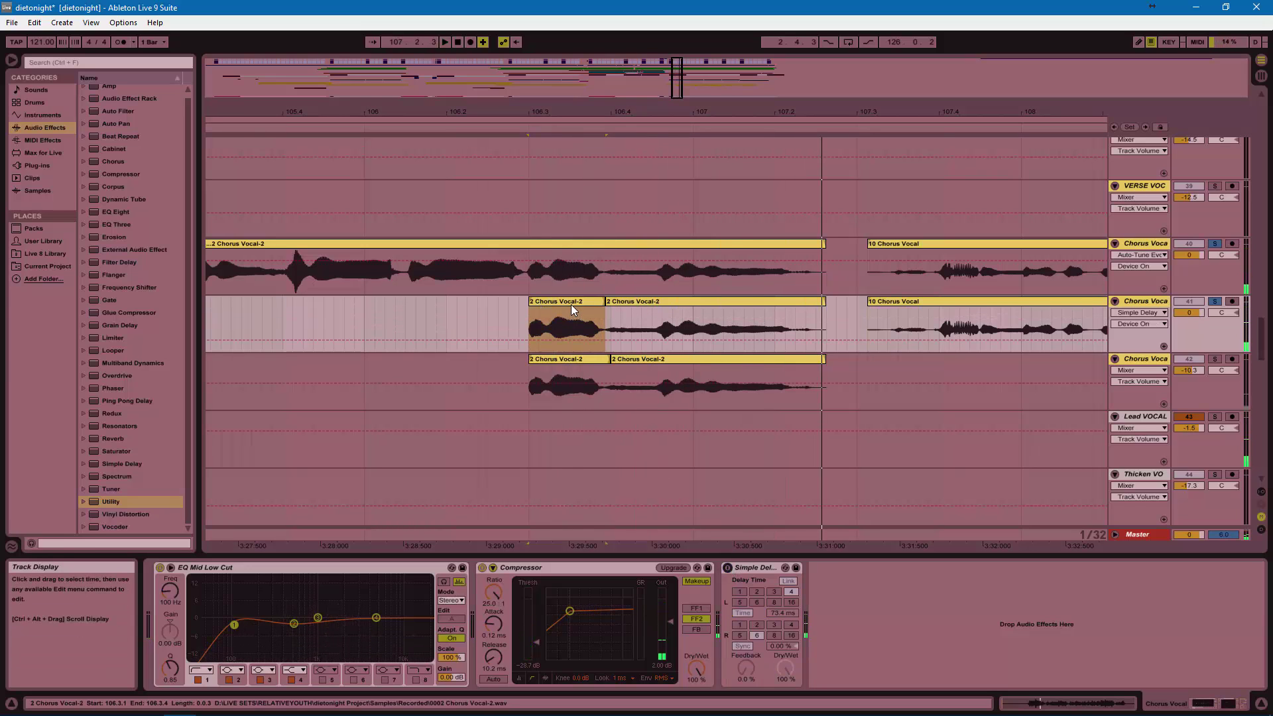
key("space")
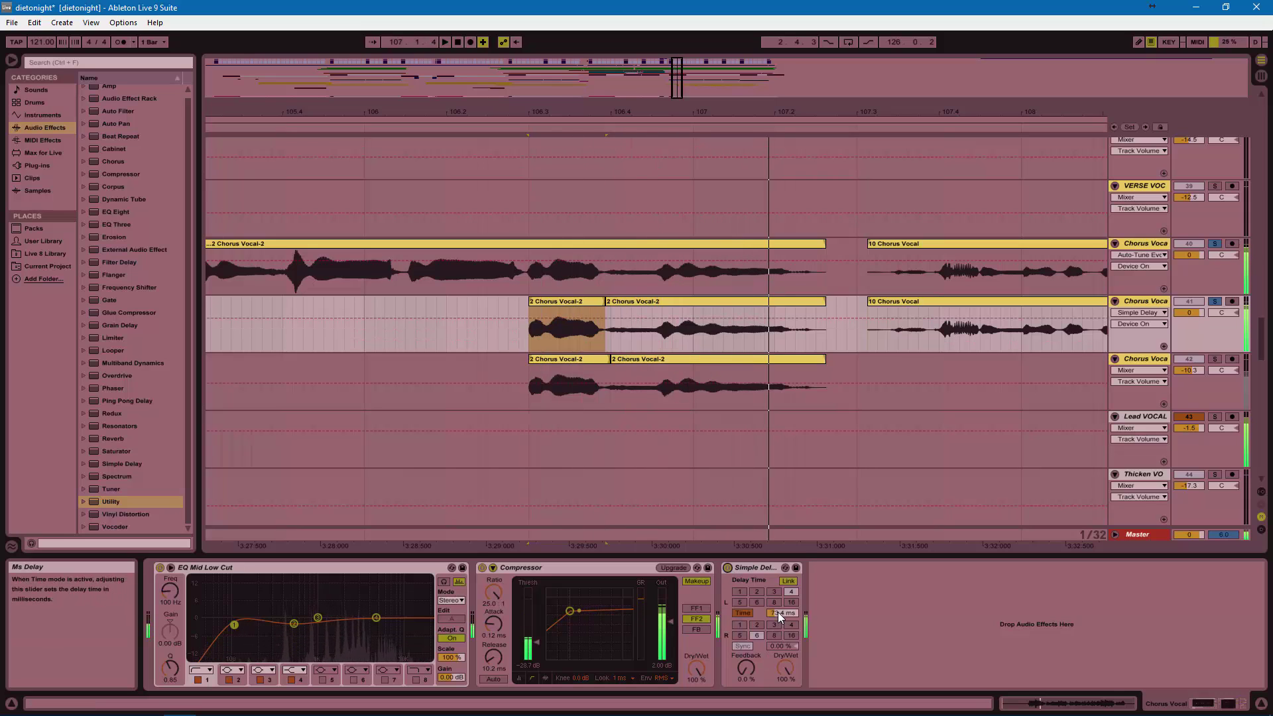
left_click_drag(778, 611, 778, 598)
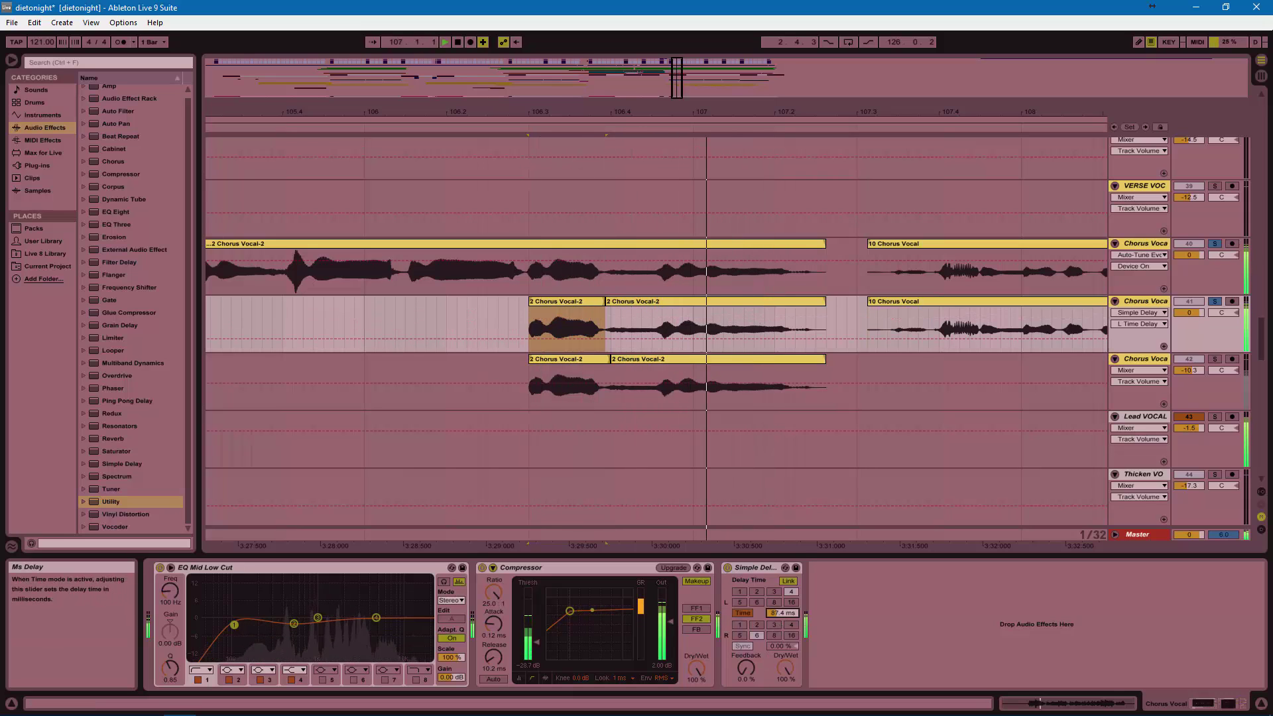
key("space")
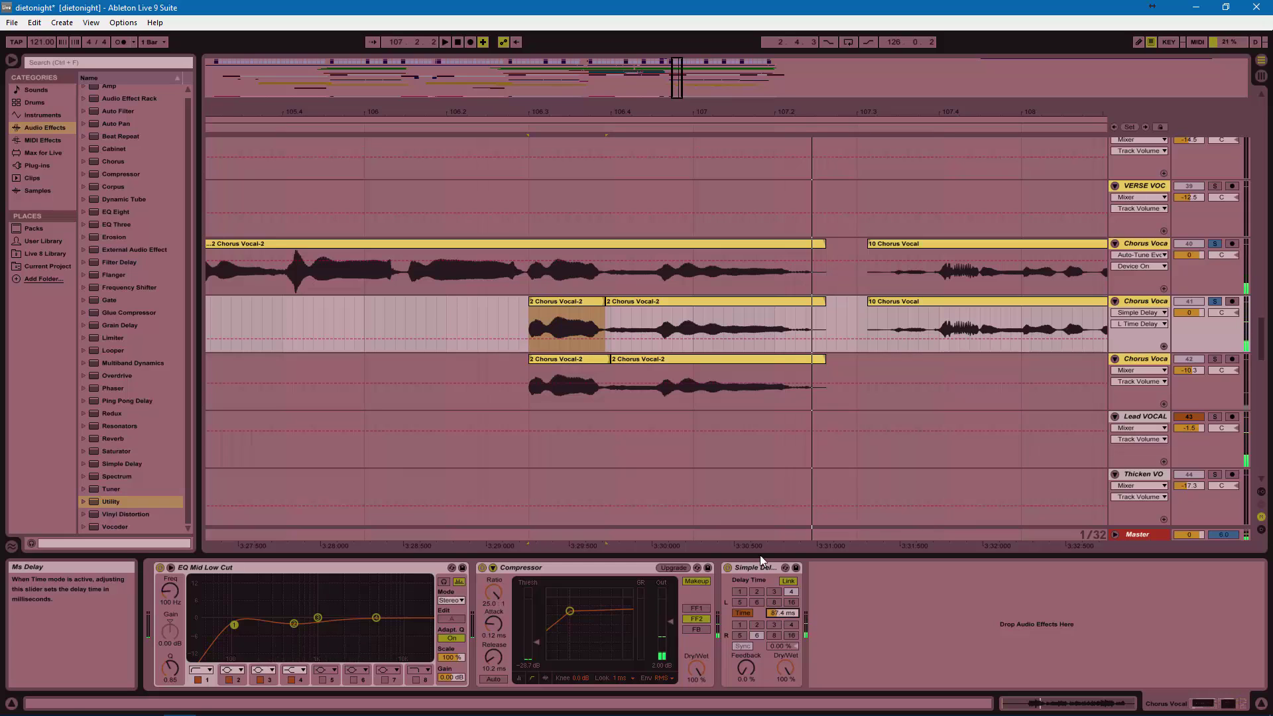
- Transpose the first 2 Chorus Vocal-2 clip by 8 semitones and the second by 12
double_click(571, 301)
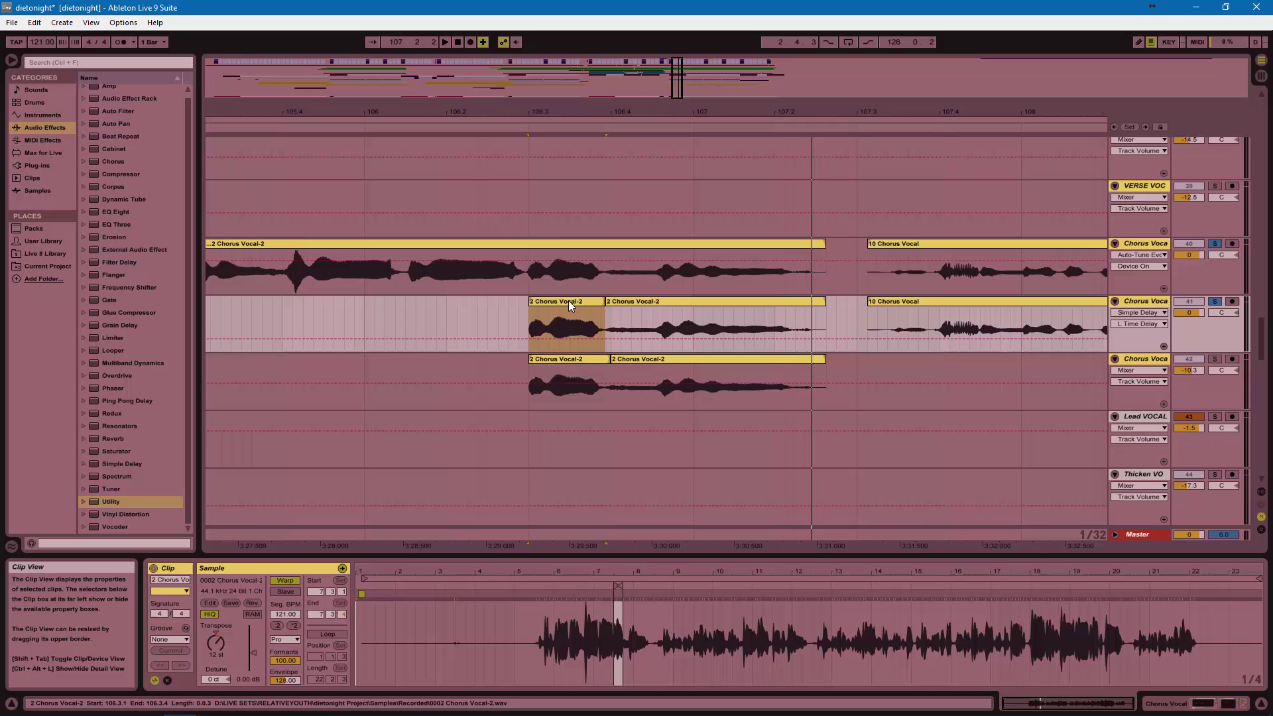
left_click_drag(561, 137, 561, 296)
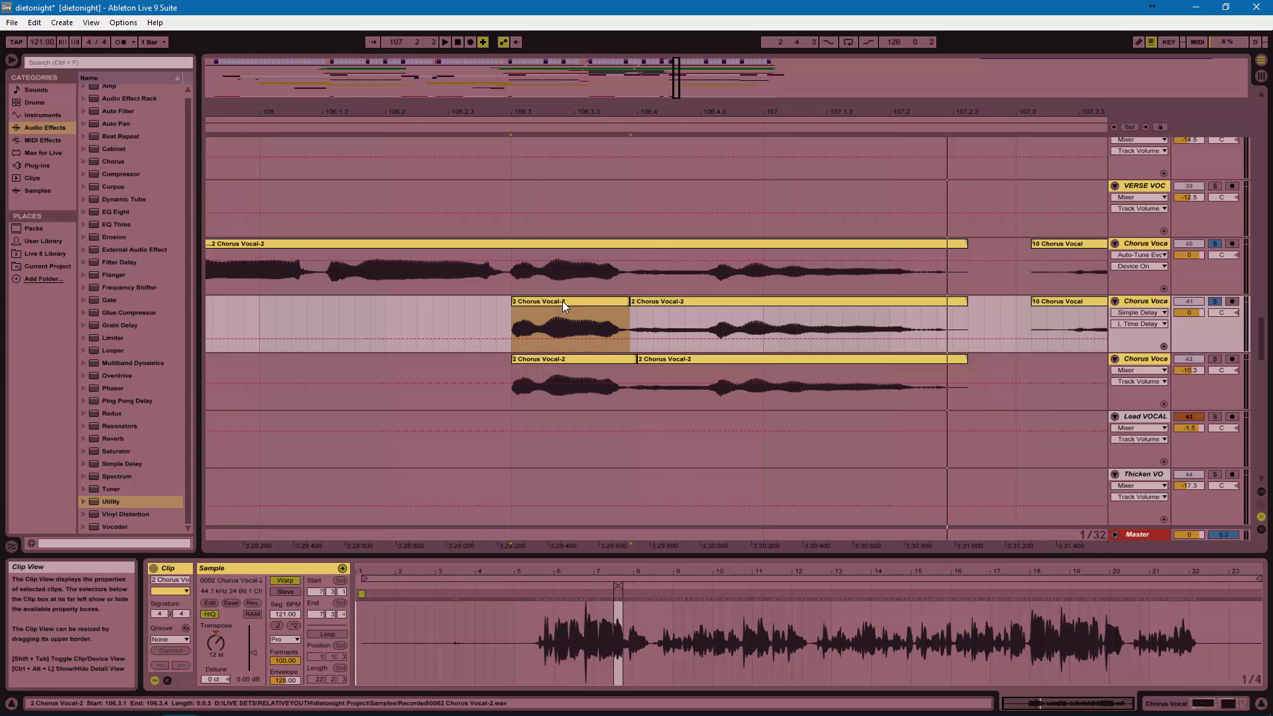
left_click(217, 646)
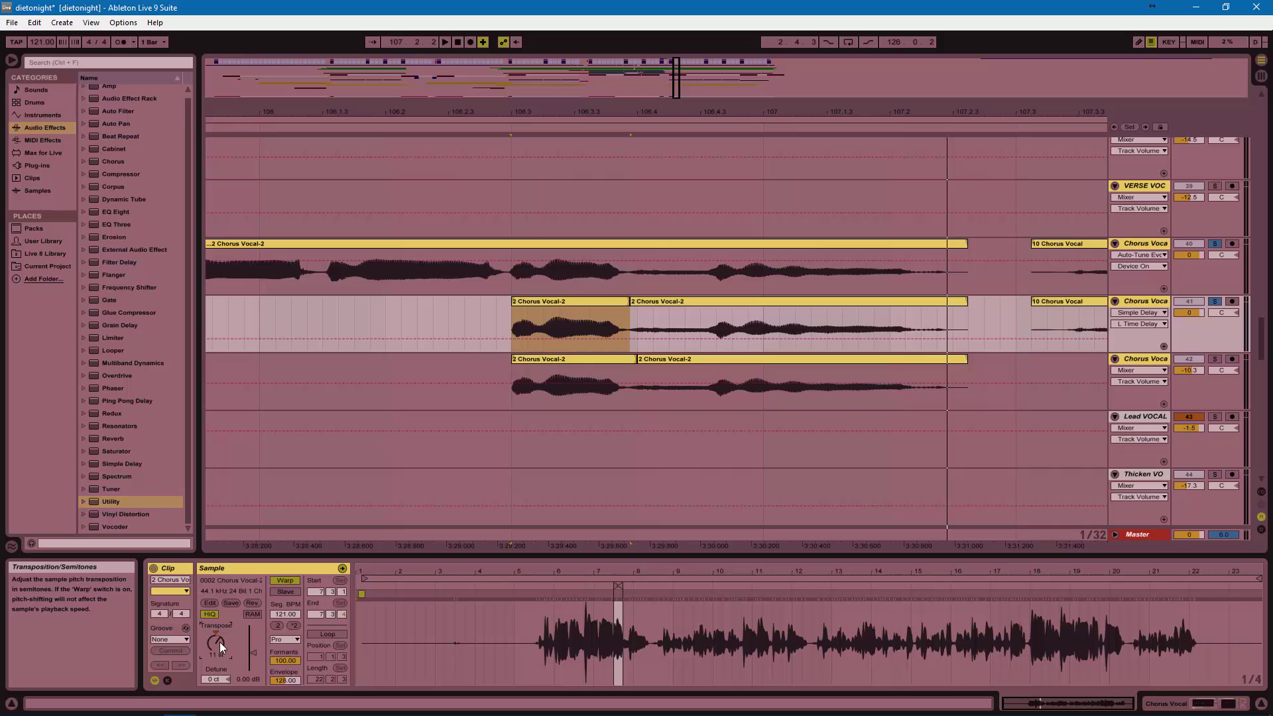
left_click(540, 299)
key("space")
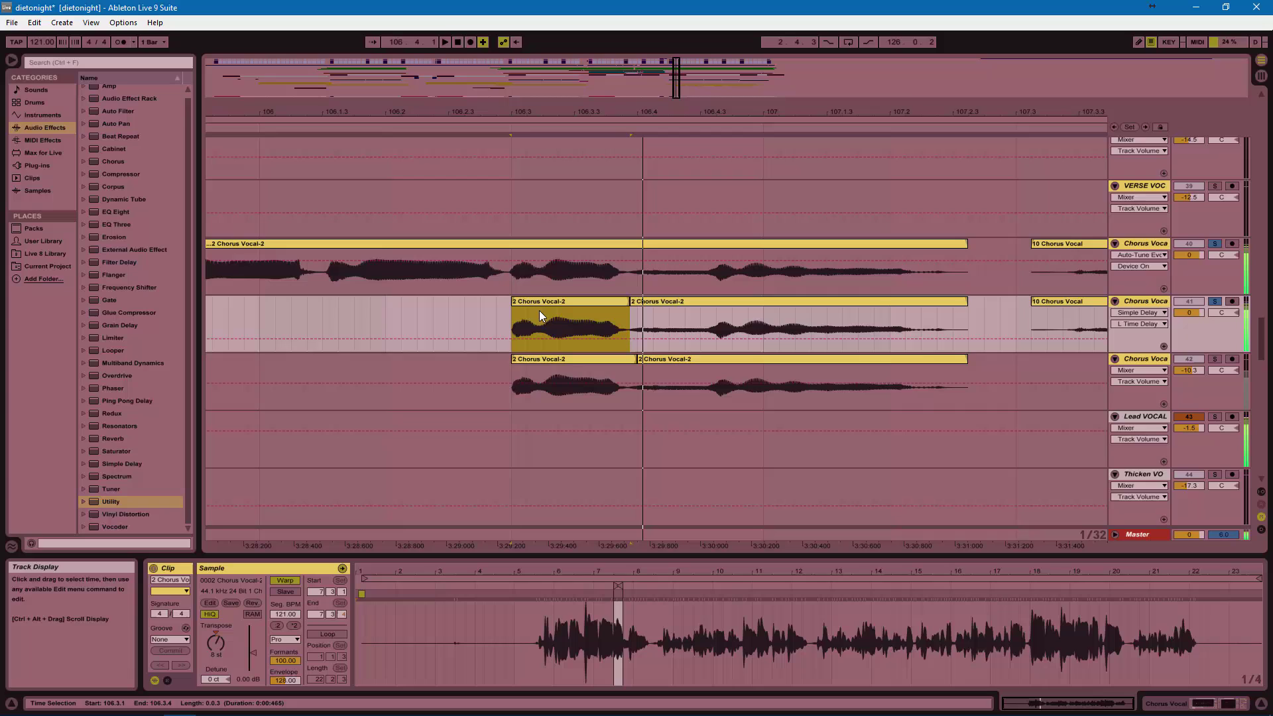
left_click(646, 301)
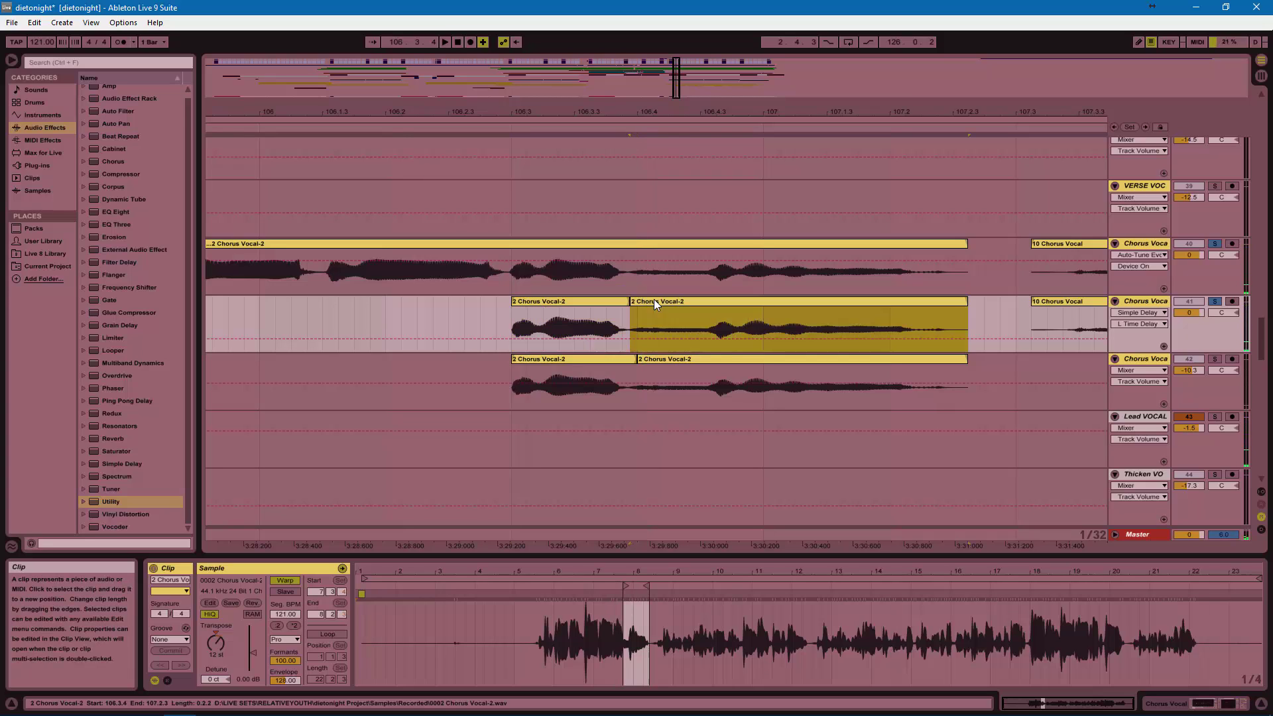
left_click_drag(213, 650, 213, 640)
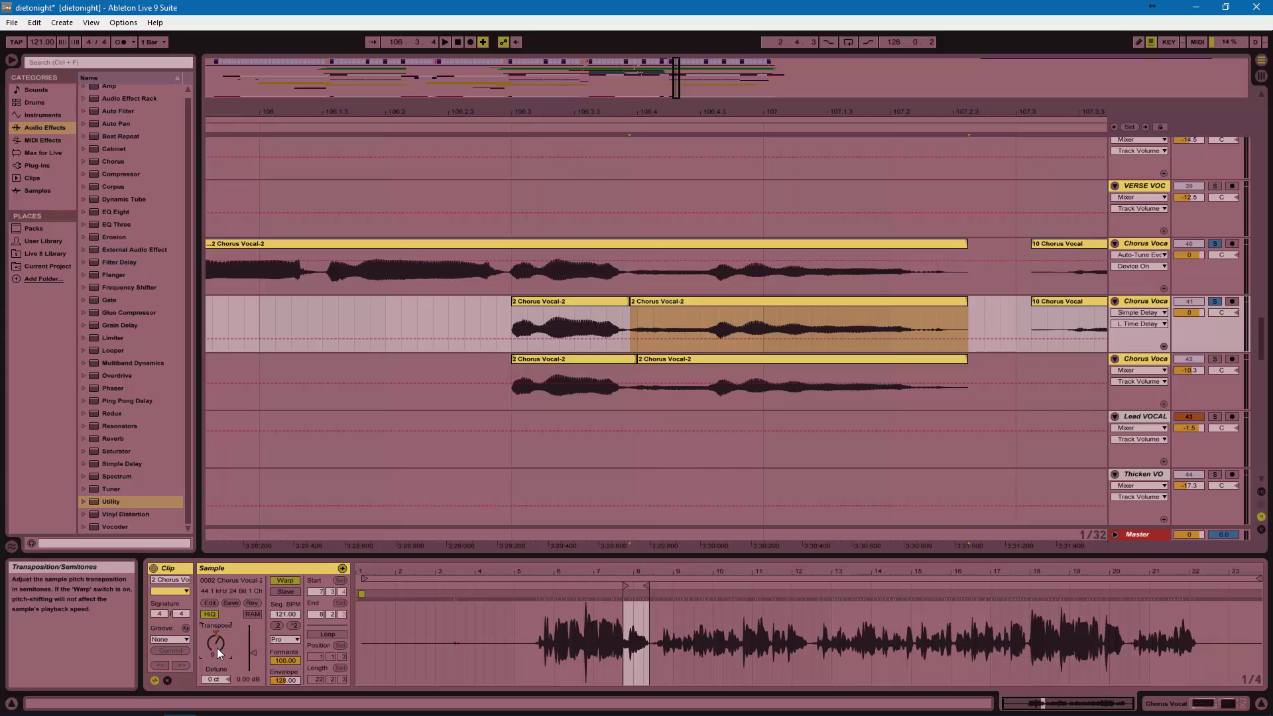
- Play back the first transposed 2 Chorus Vocal-2 clip
left_click(561, 300)
key("space")
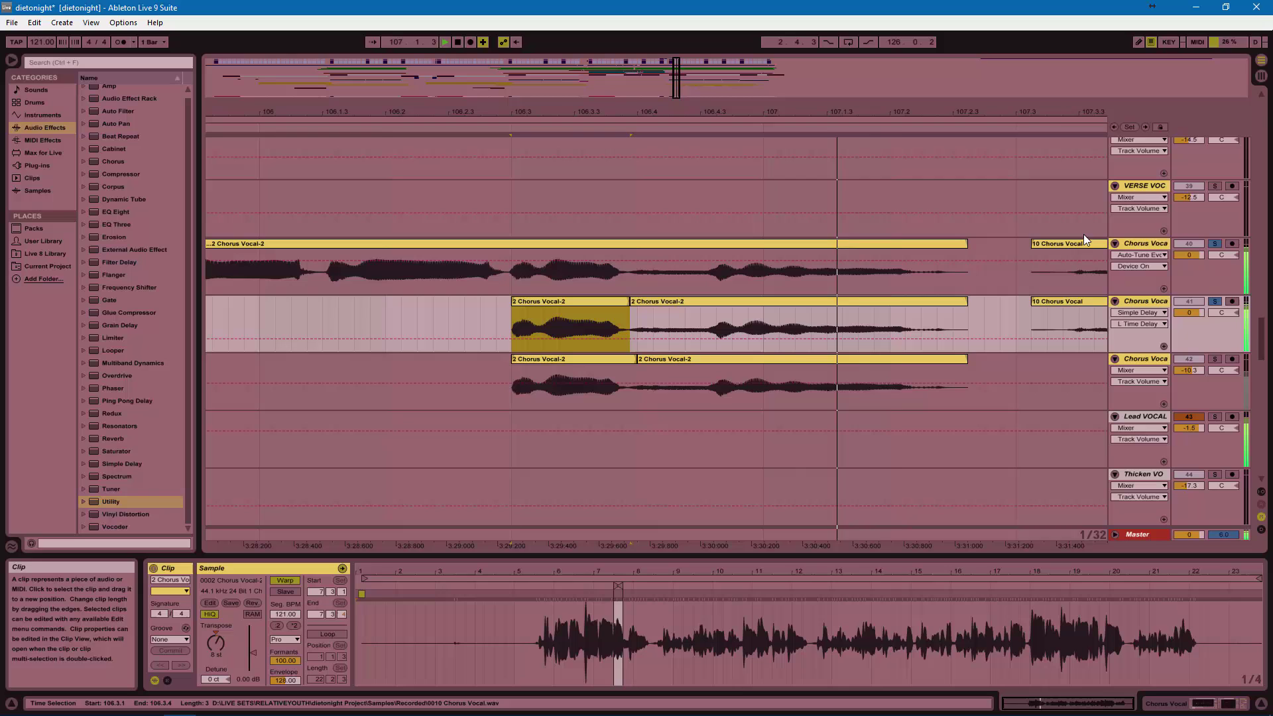
key("space")
- Show the harmony track's EQ Mid Low Cut, Compressor and Simple Delay chain
left_click_drag(1052, 124, 1053, 93)
left_click_drag(571, 123, 571, 113)
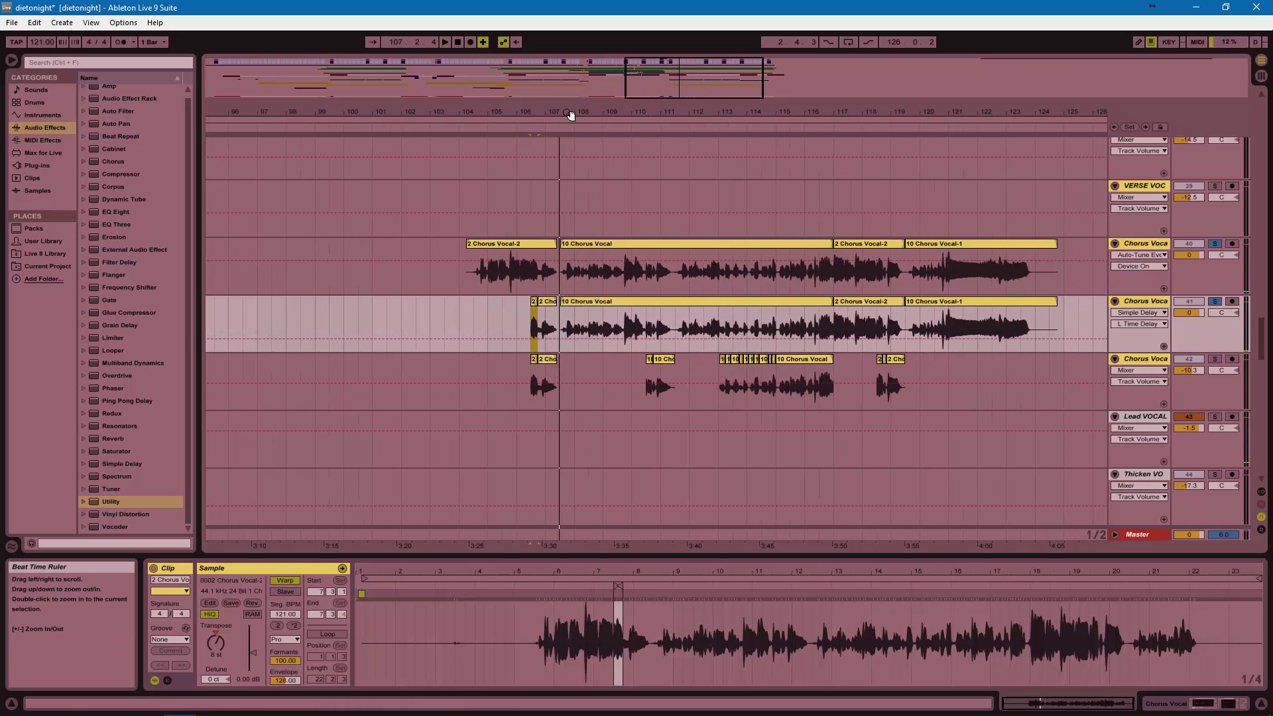
left_click(1151, 299)
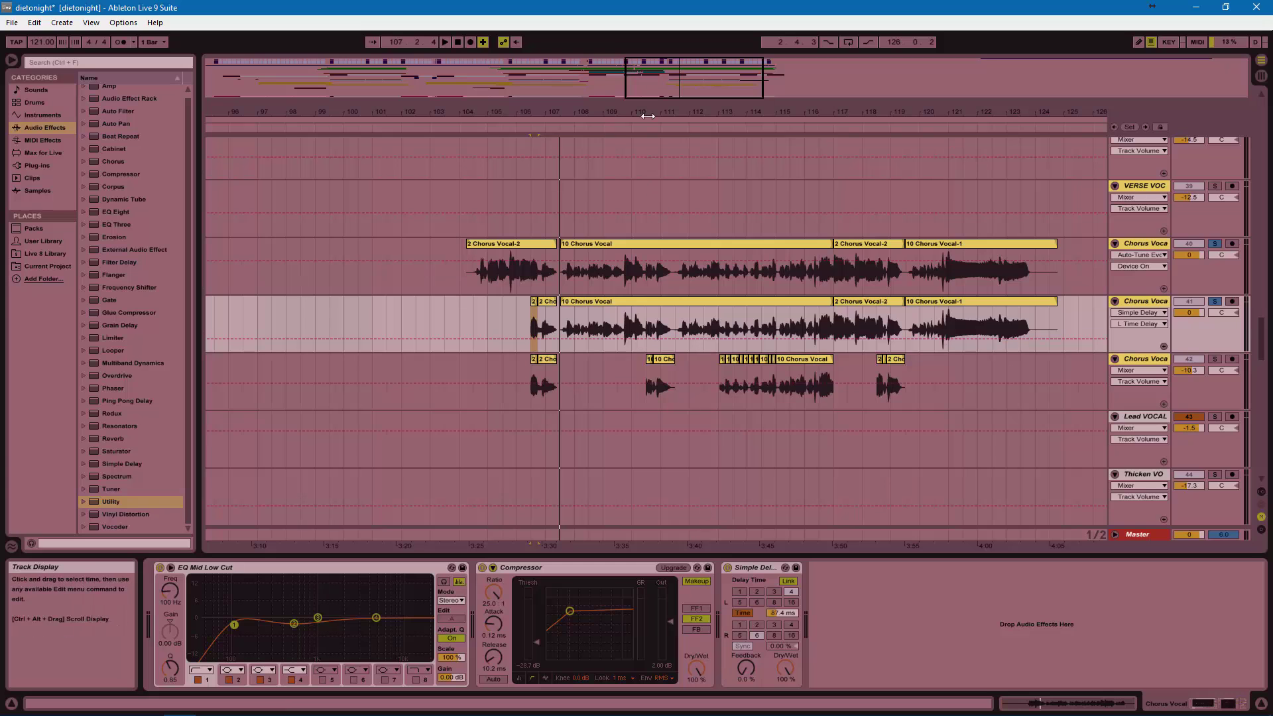
left_click_drag(534, 113, 534, 143)
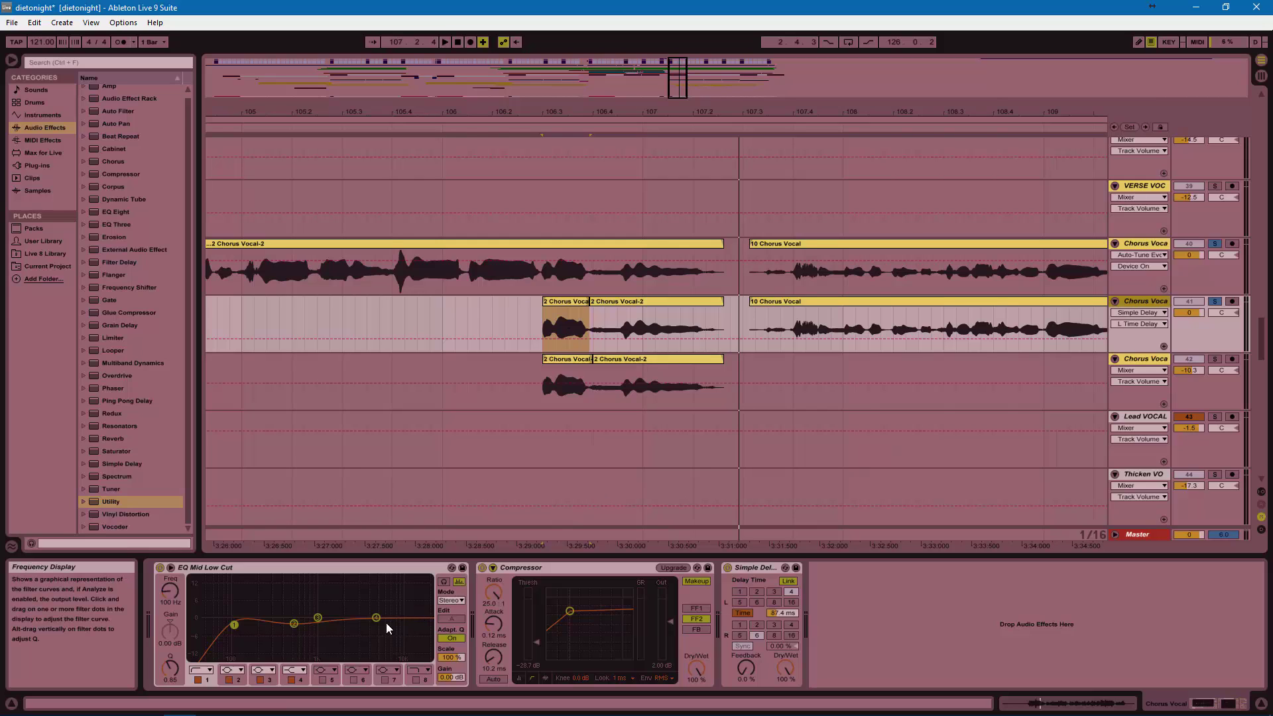
- Lower EQ band 4 to 3.60 kHz at -3.60 dB, comparing with track 40
left_click_drag(376, 621, 364, 628)
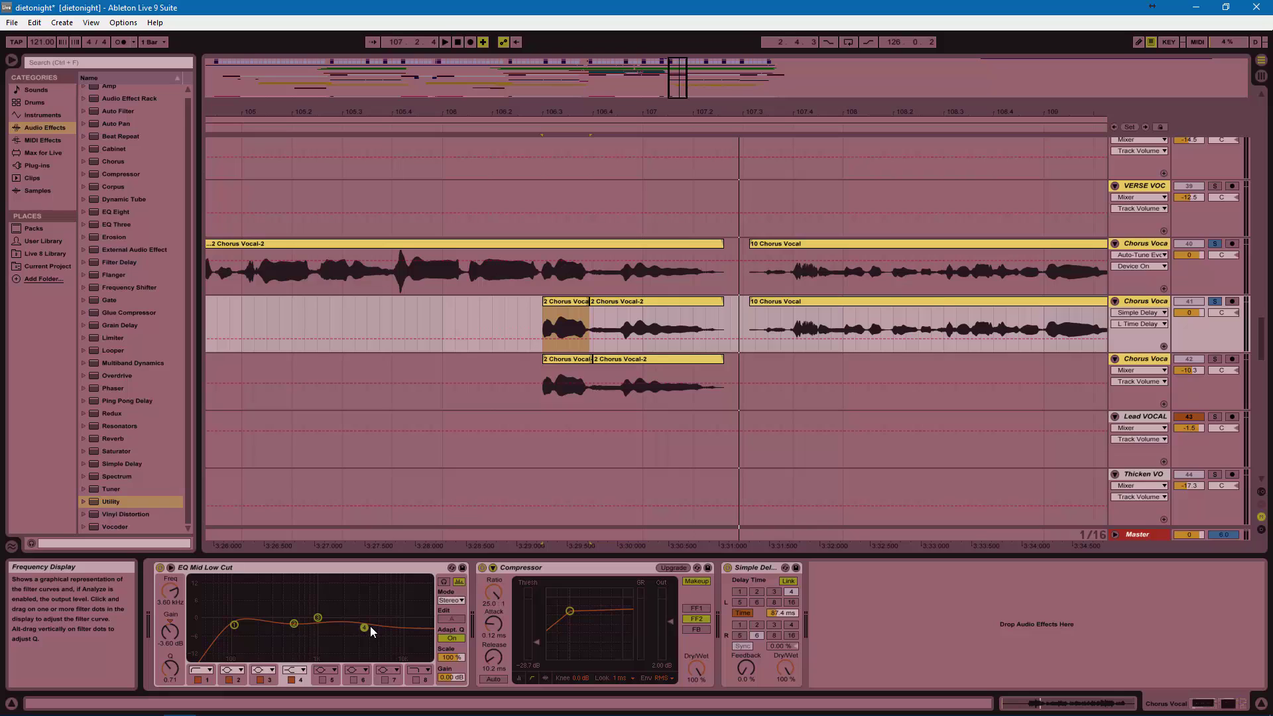
left_click(1141, 244)
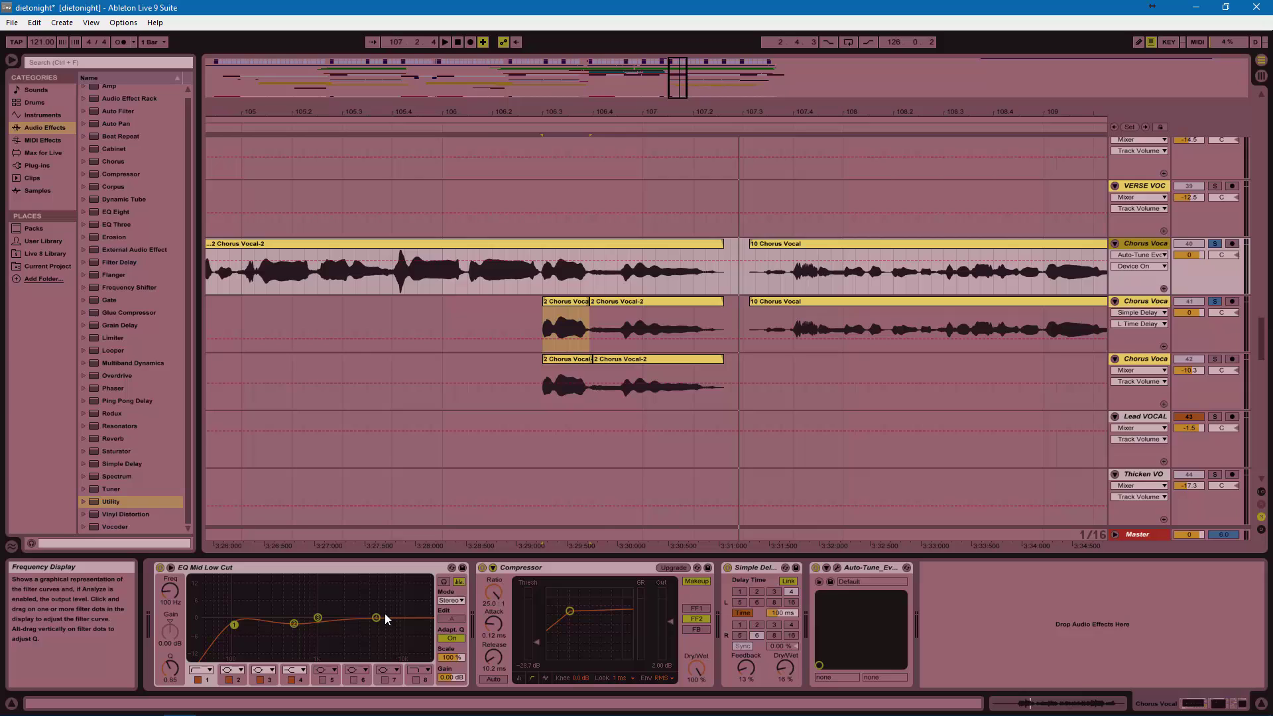
left_click(1142, 301)
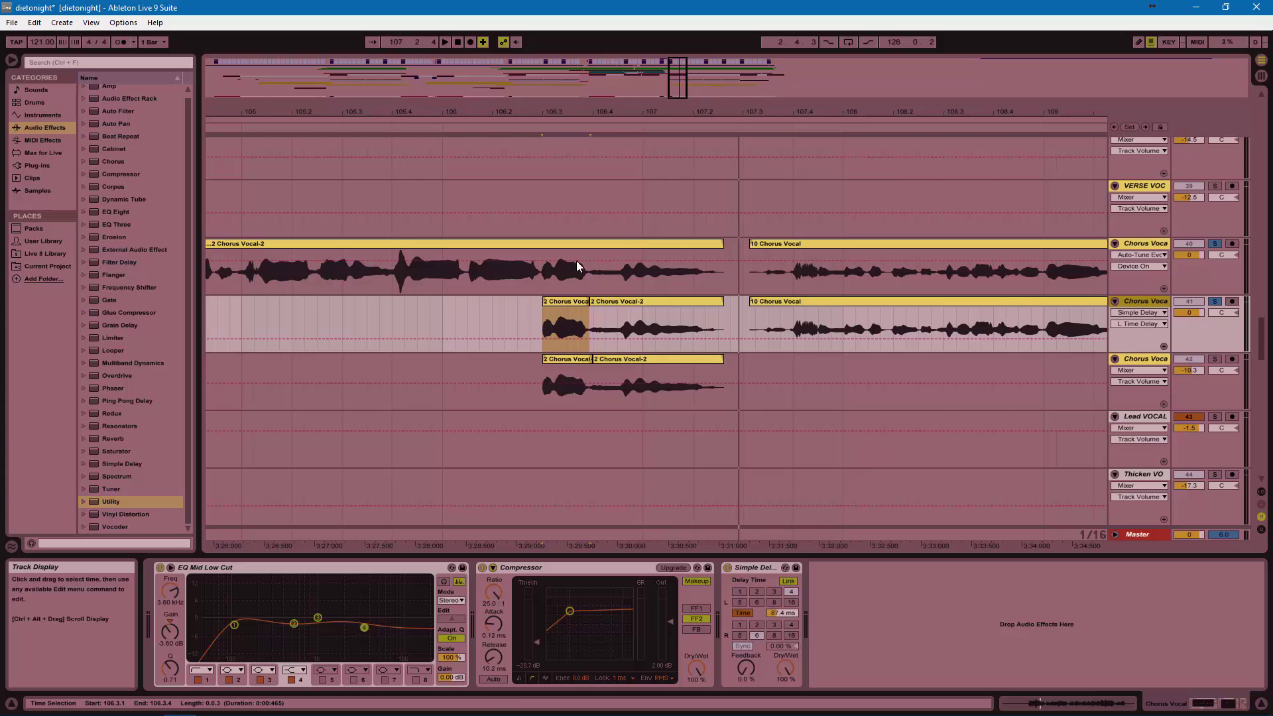
- Play the chorus section from the upper track and zoom around the split clips
left_click(530, 283)
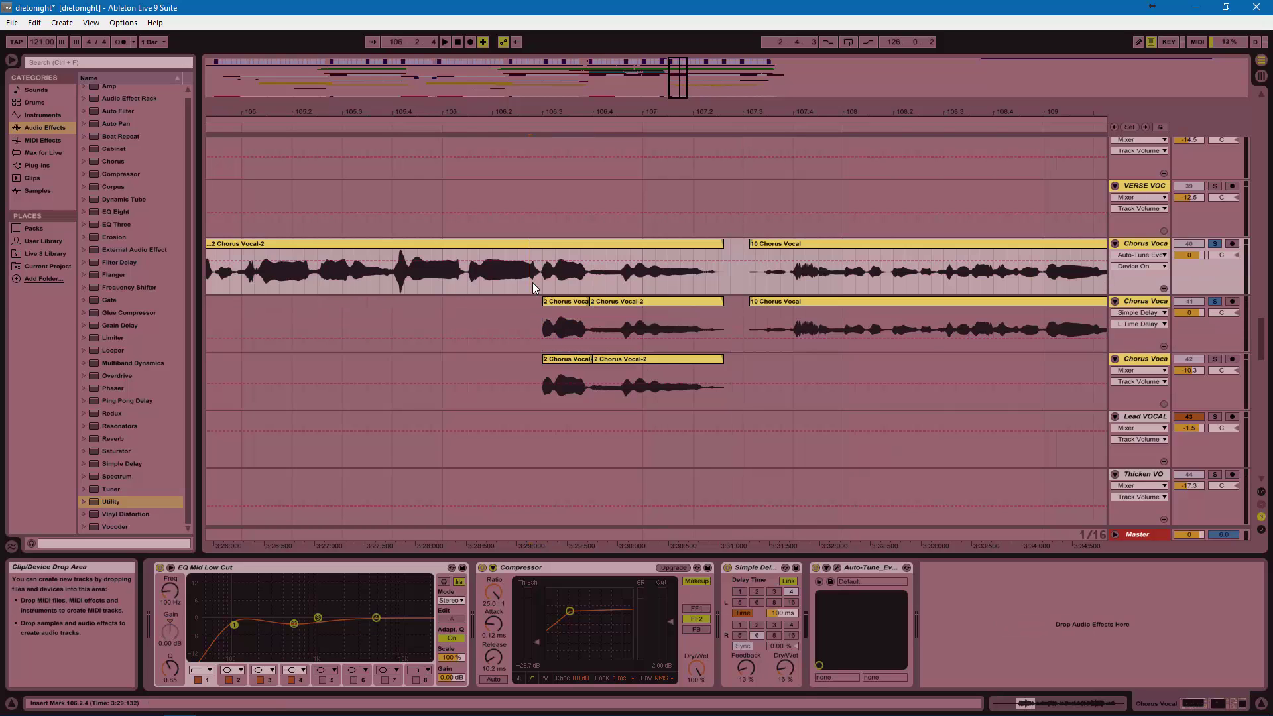
key("space")
left_click(442, 277)
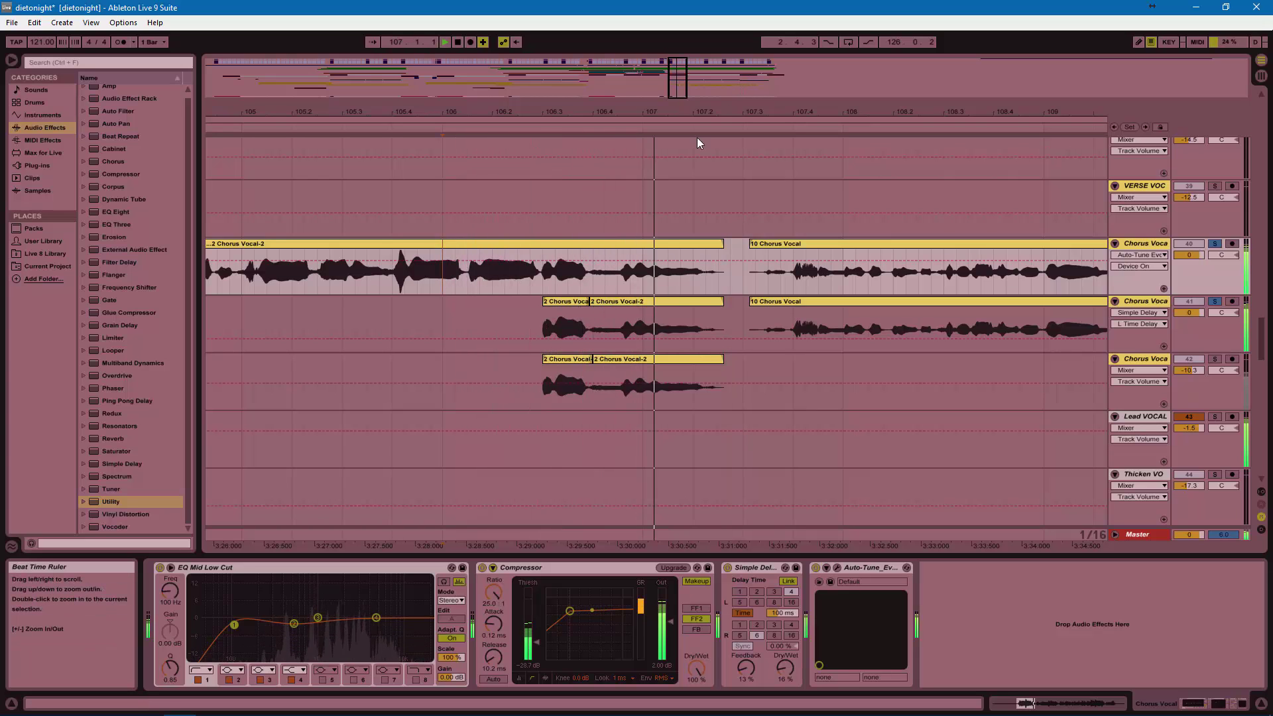
left_click_drag(547, 114, 547, 153)
left_click(560, 302)
key("plus")
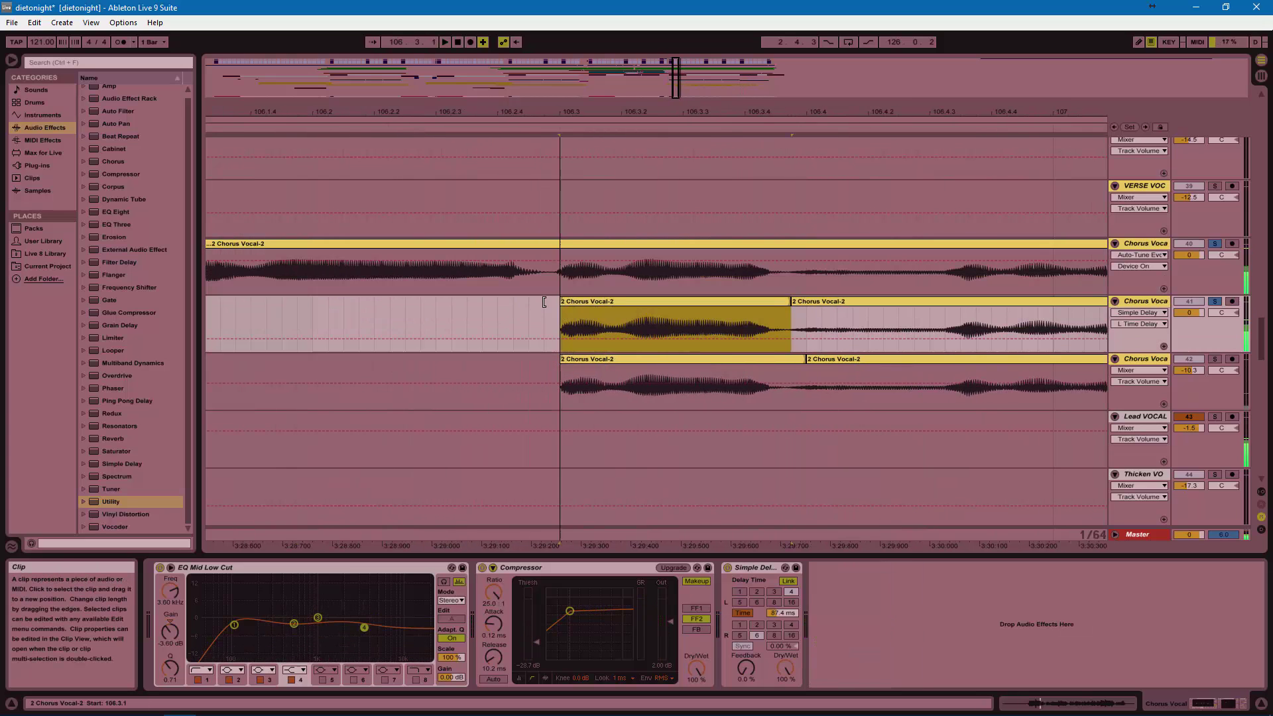
key("space")
key("minus")
key("minus")
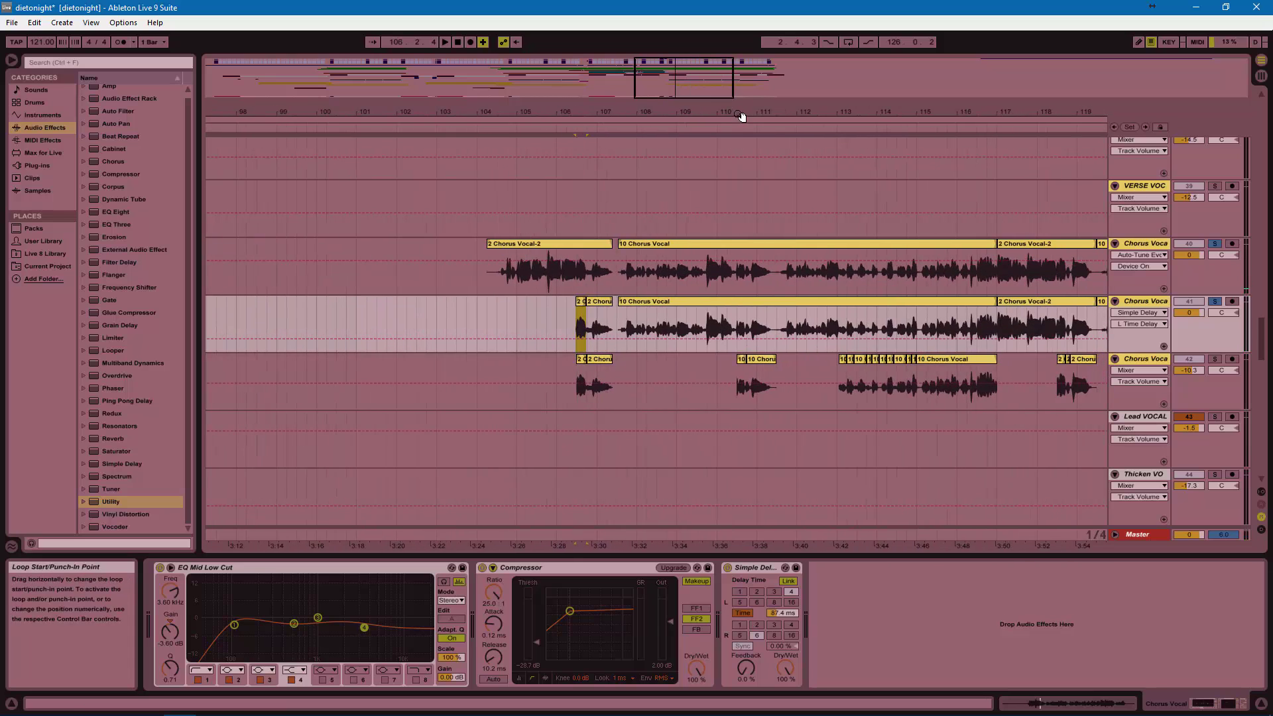
key("minus")
key("minus")
key("minus")
- Un-solo the harmony track, solo track 42 instead, and play from bar 113
left_click(1215, 301)
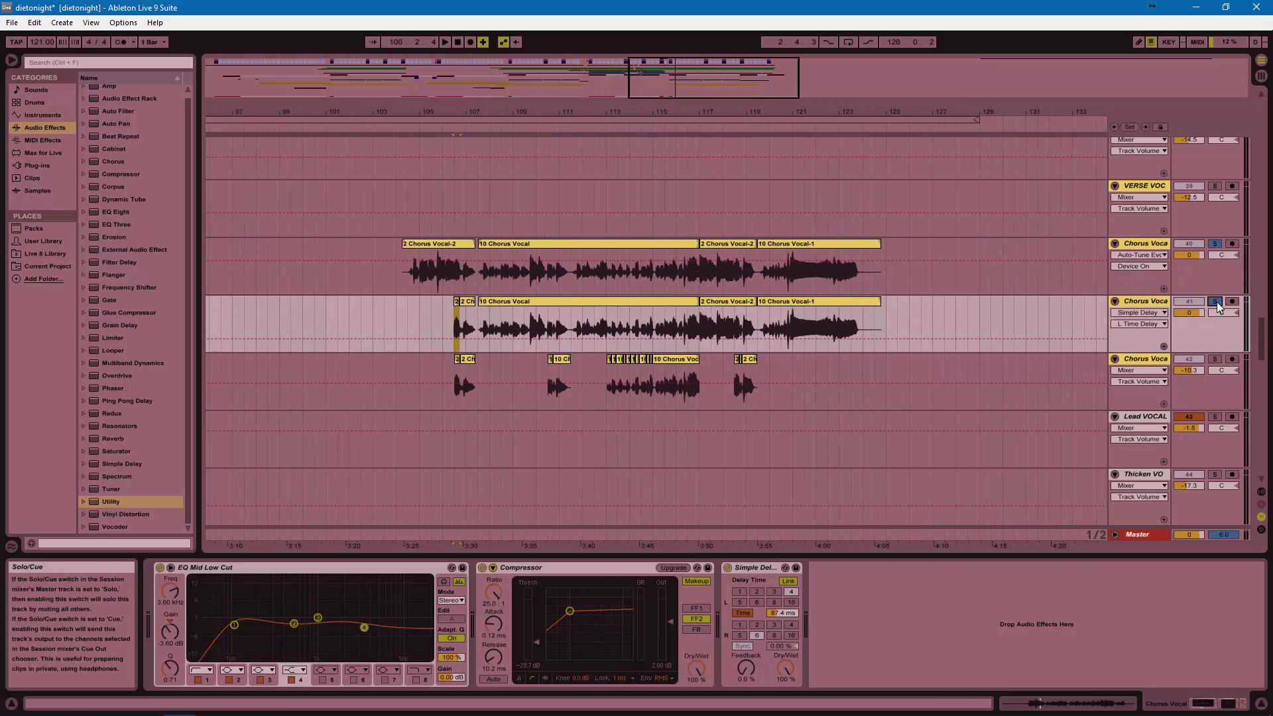
left_click(1215, 359)
left_click_drag(704, 105, 756, 411)
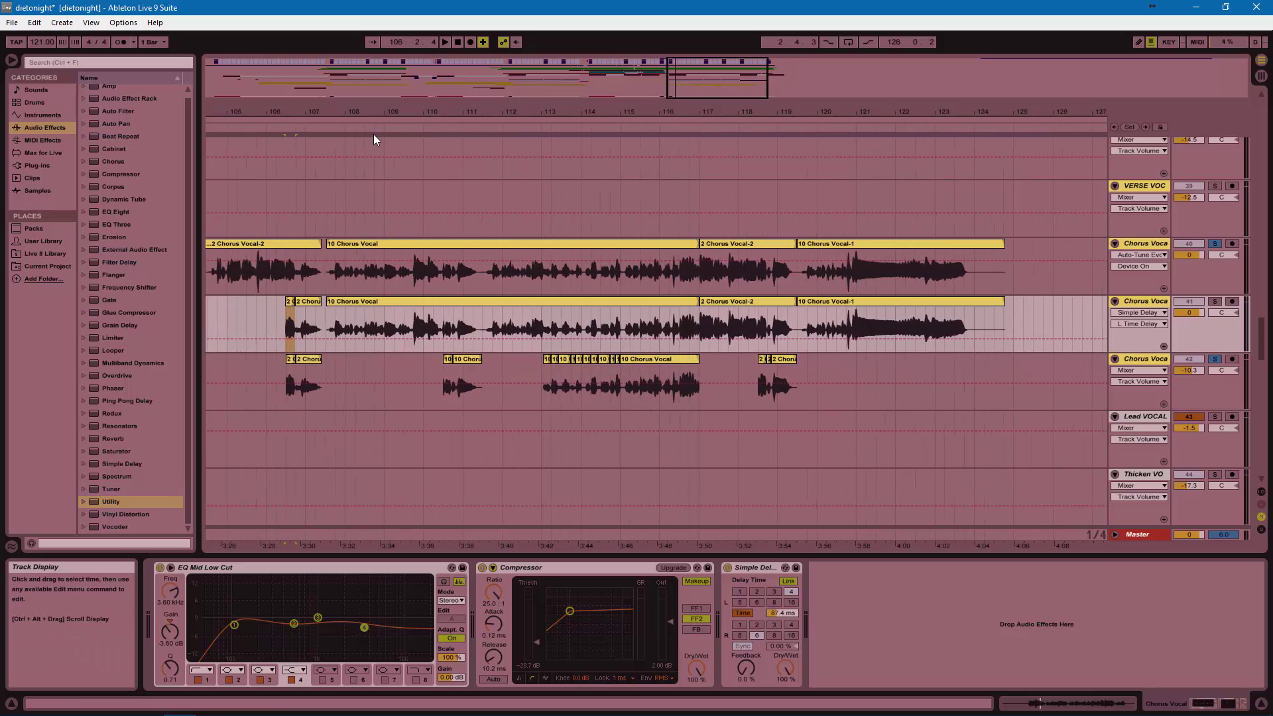
left_click(536, 130)
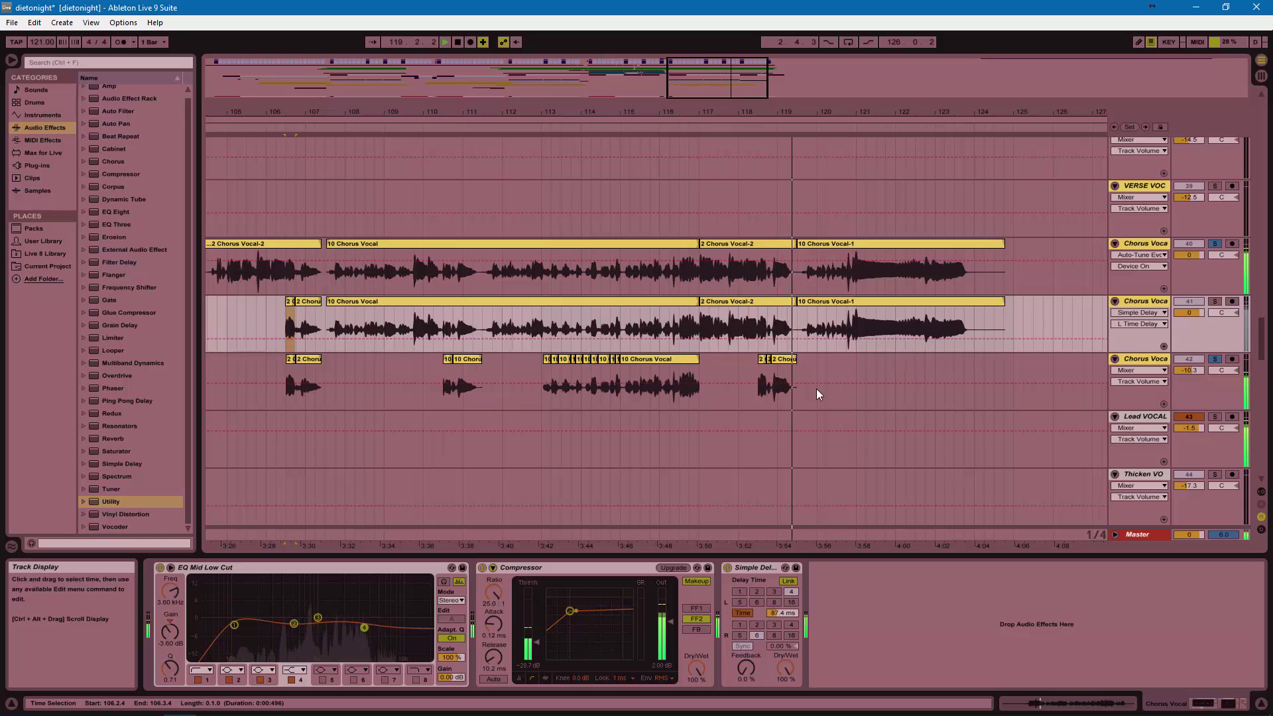
- Stop playback just past bar 119
key("space")
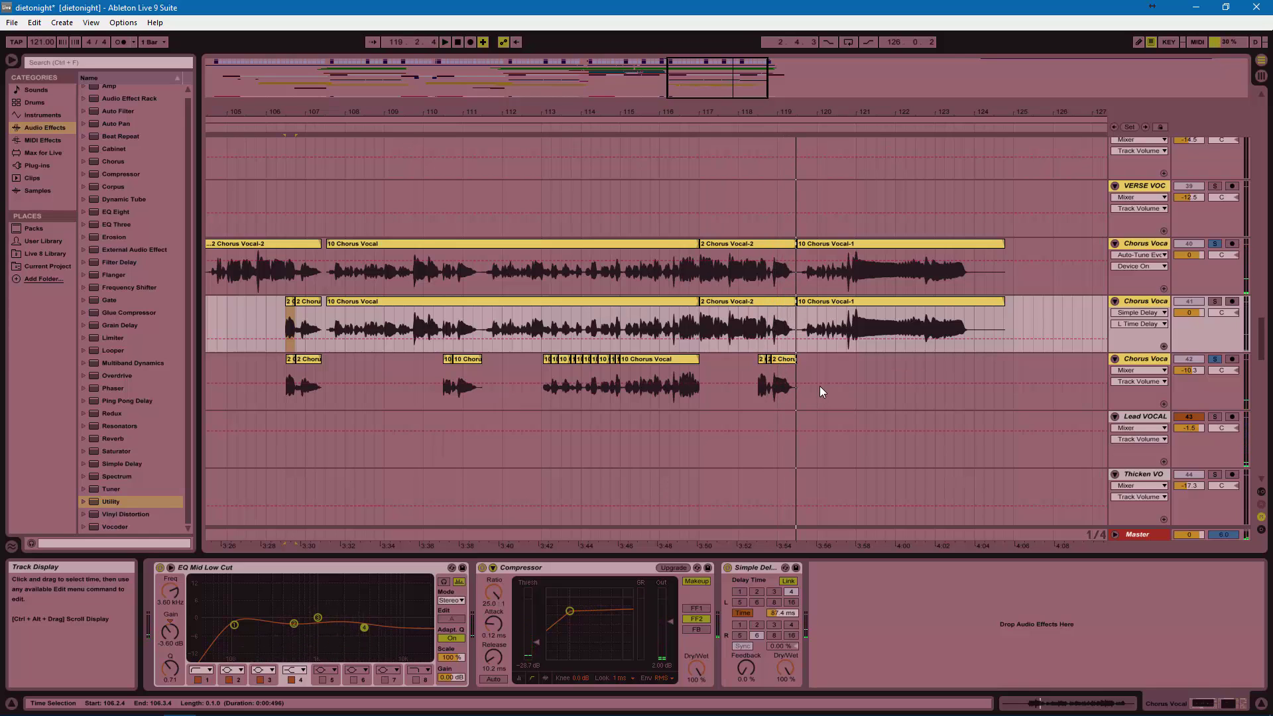